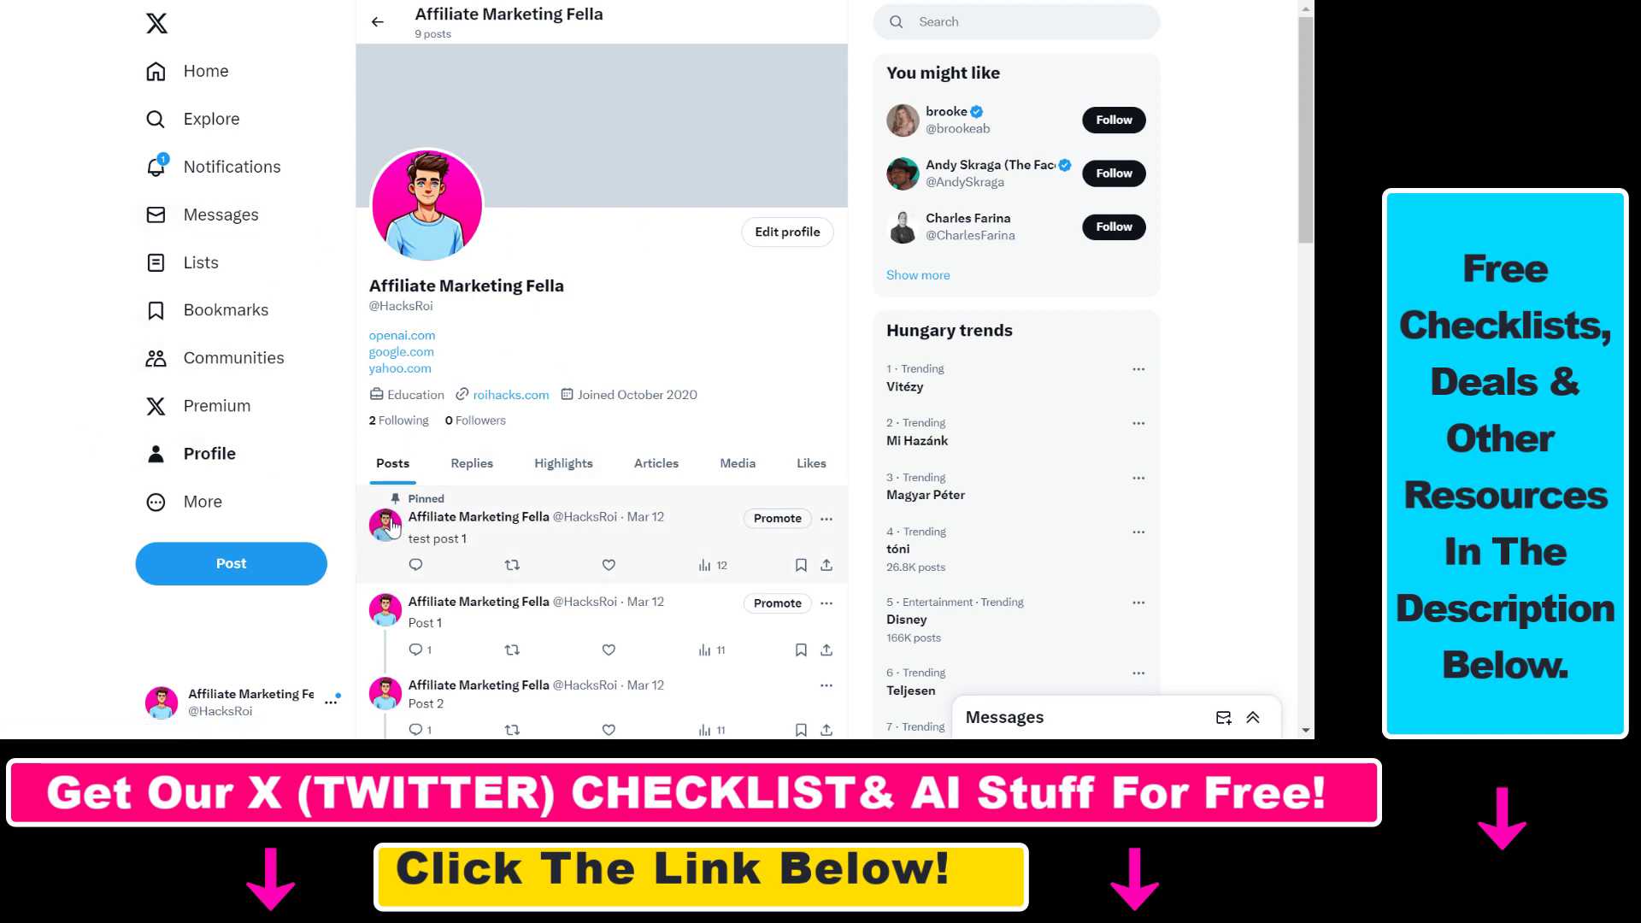
Open the More menu in the left sidebar to reveal Settings and privacy
left_click(195, 504)
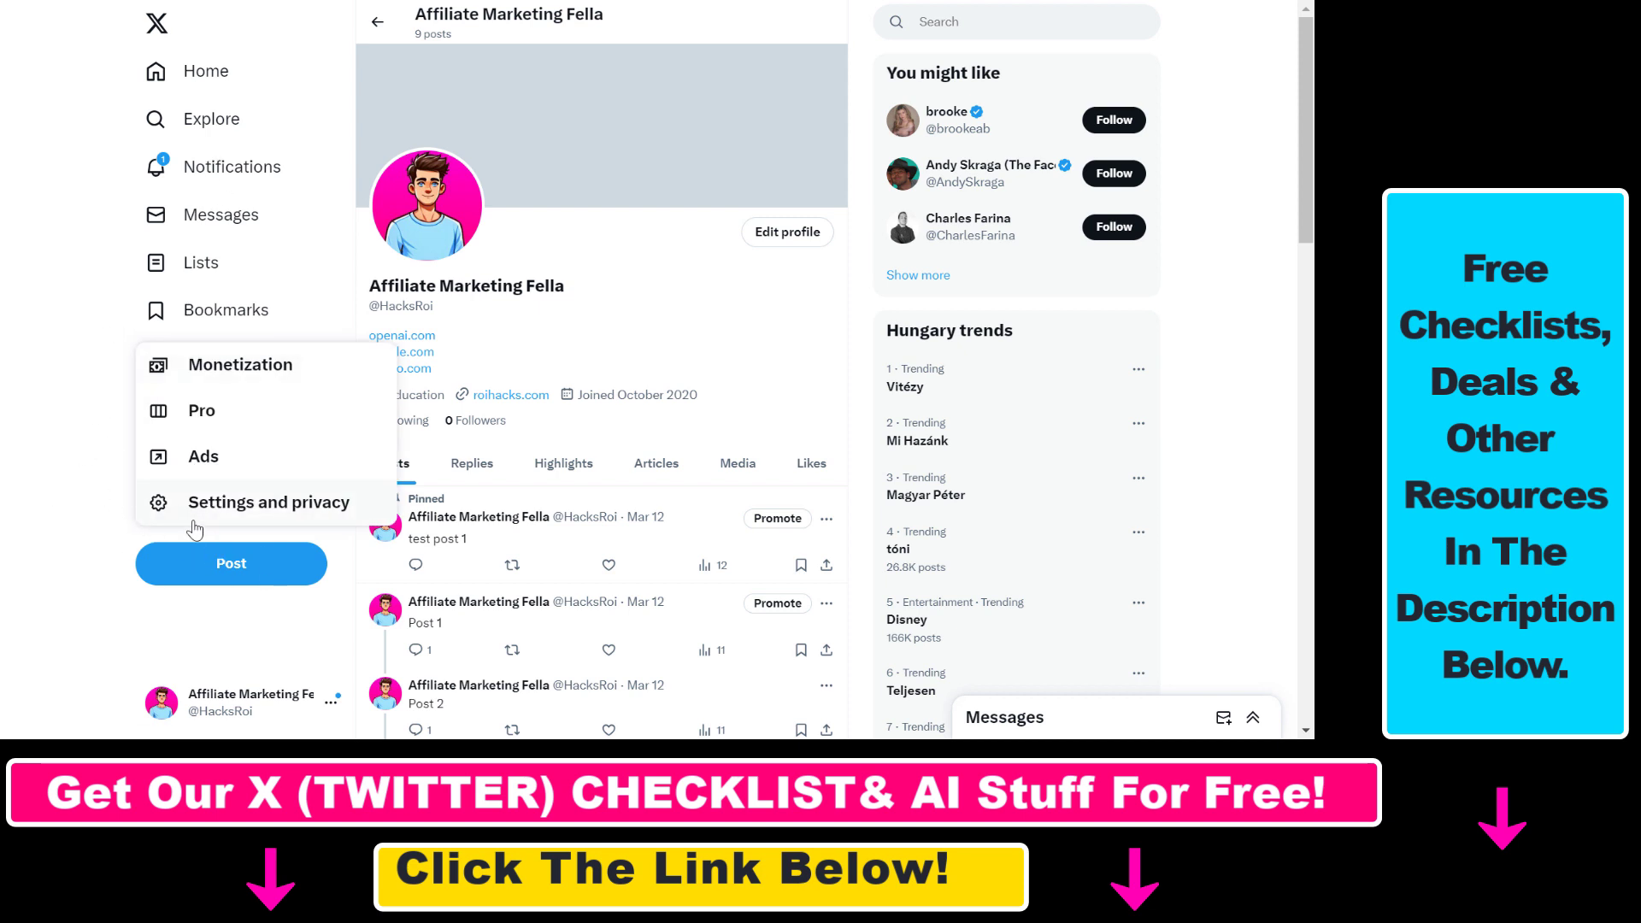
In Privacy and safety, confirm Photo tagging stays at 'Anyone can tag you', then go back
left_click(280, 502)
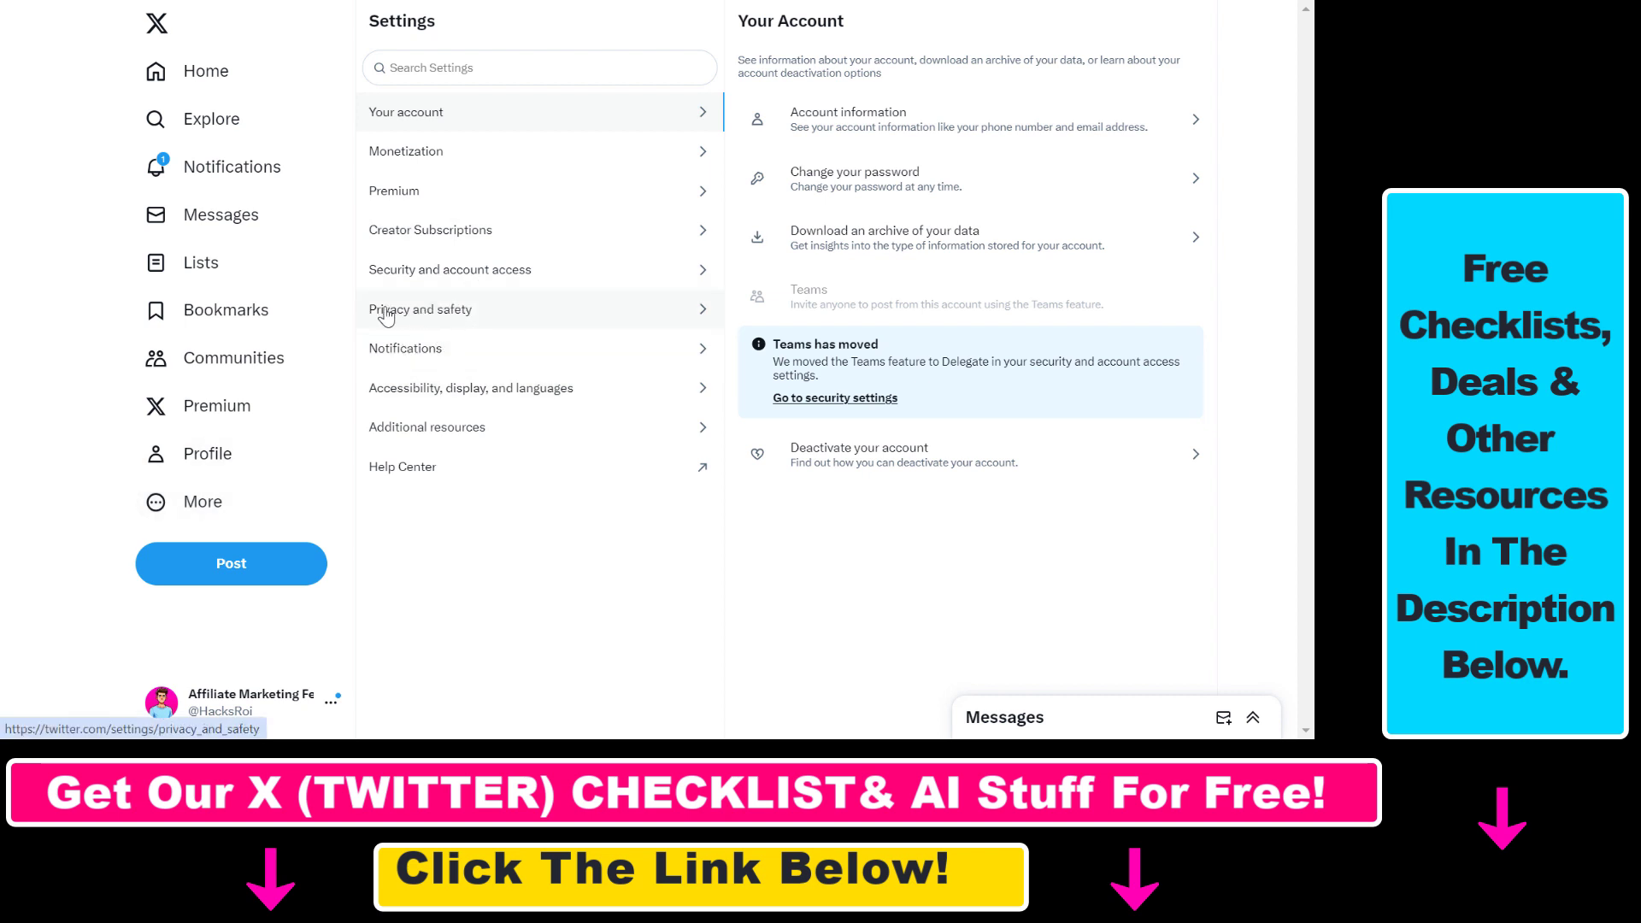
left_click(417, 311)
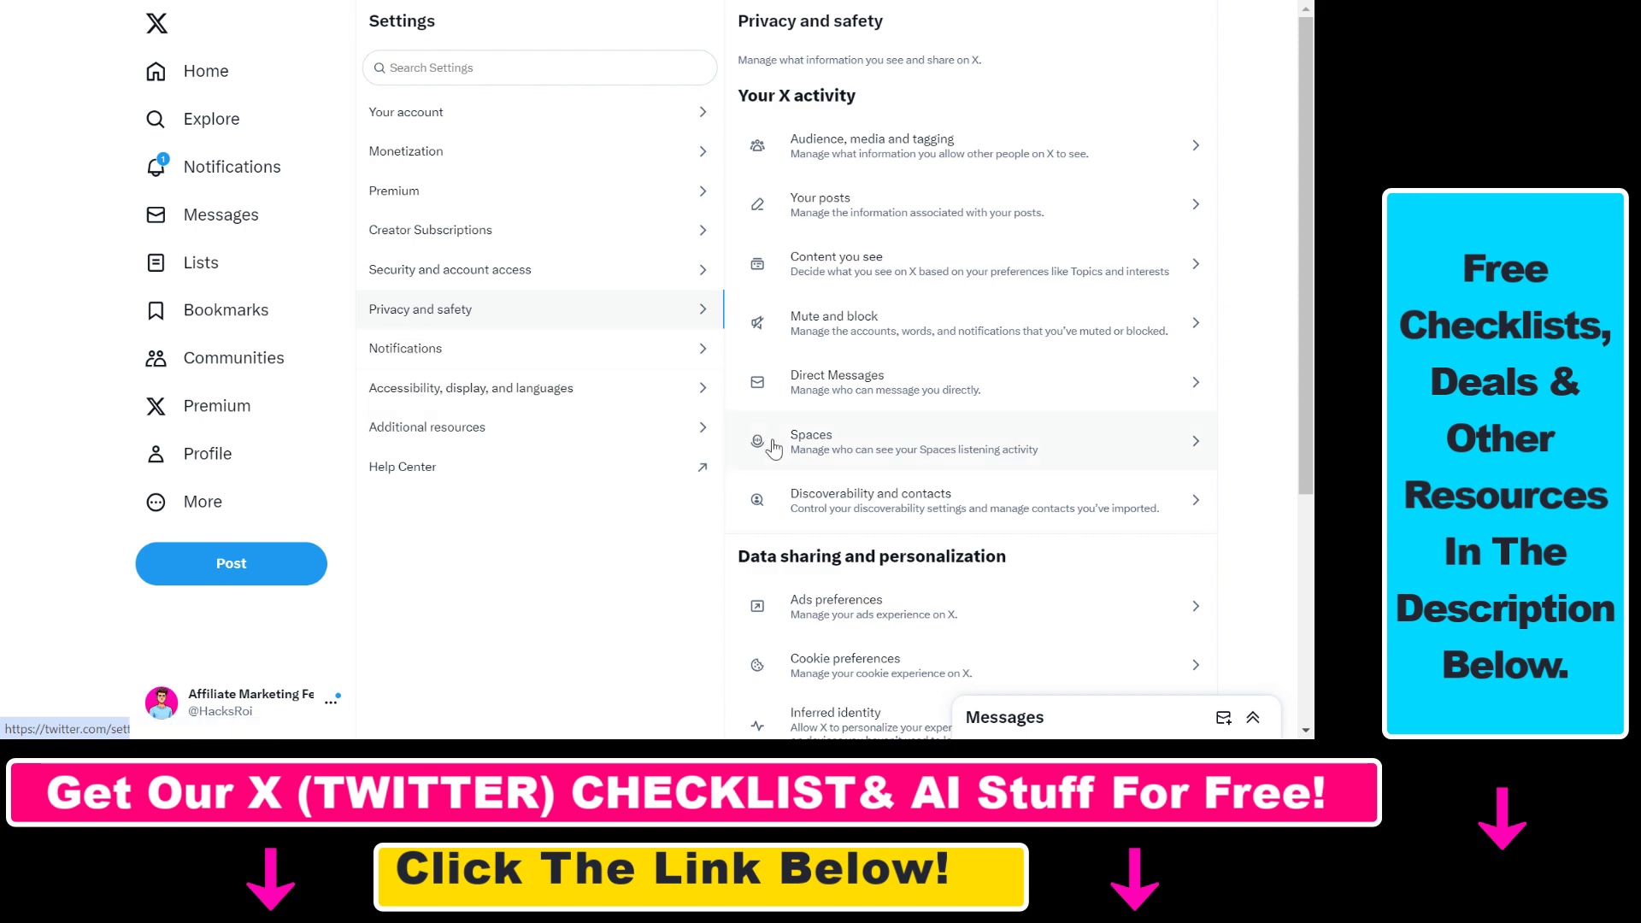
scroll(814, 487, "down", 5)
scroll(1070, 300, "up", 5)
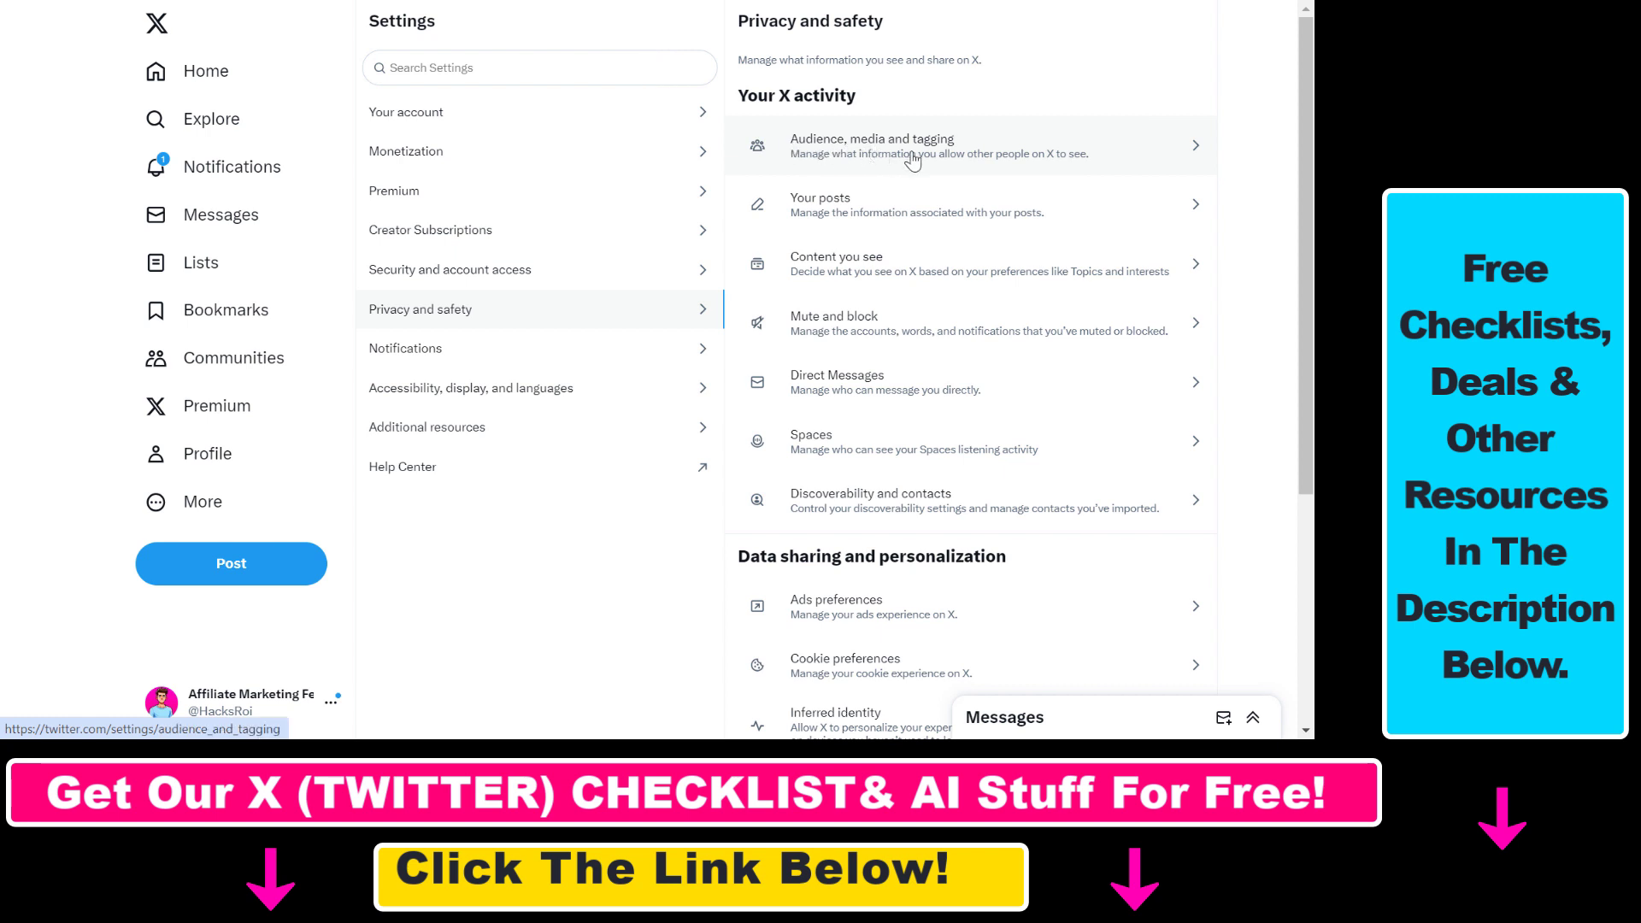
left_click(847, 147)
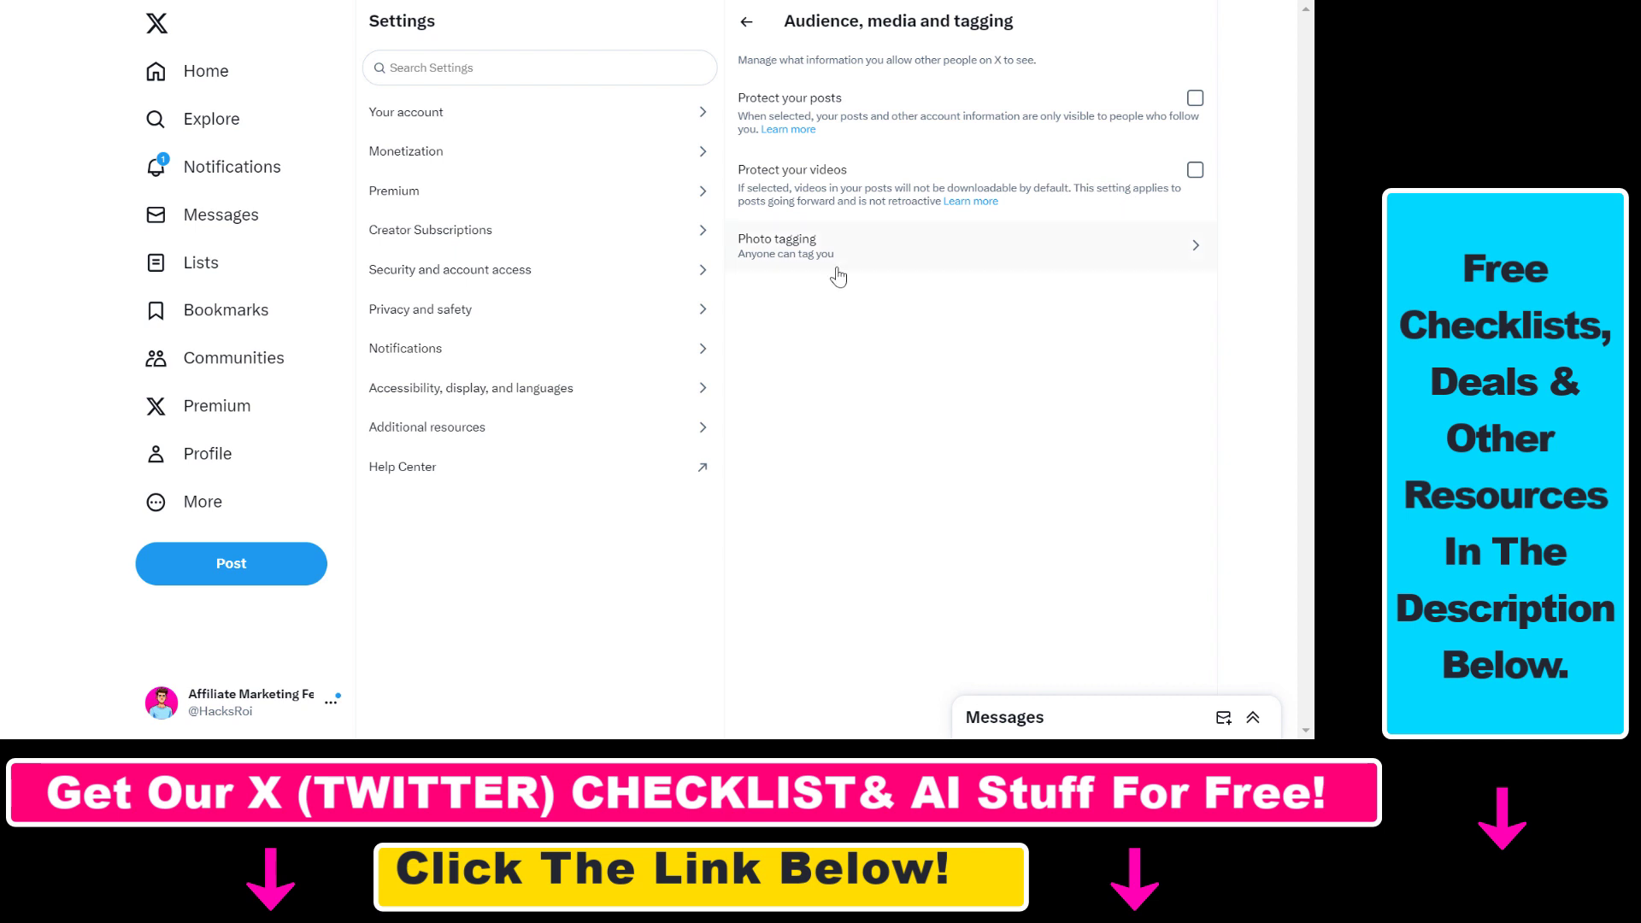
left_click(1195, 256)
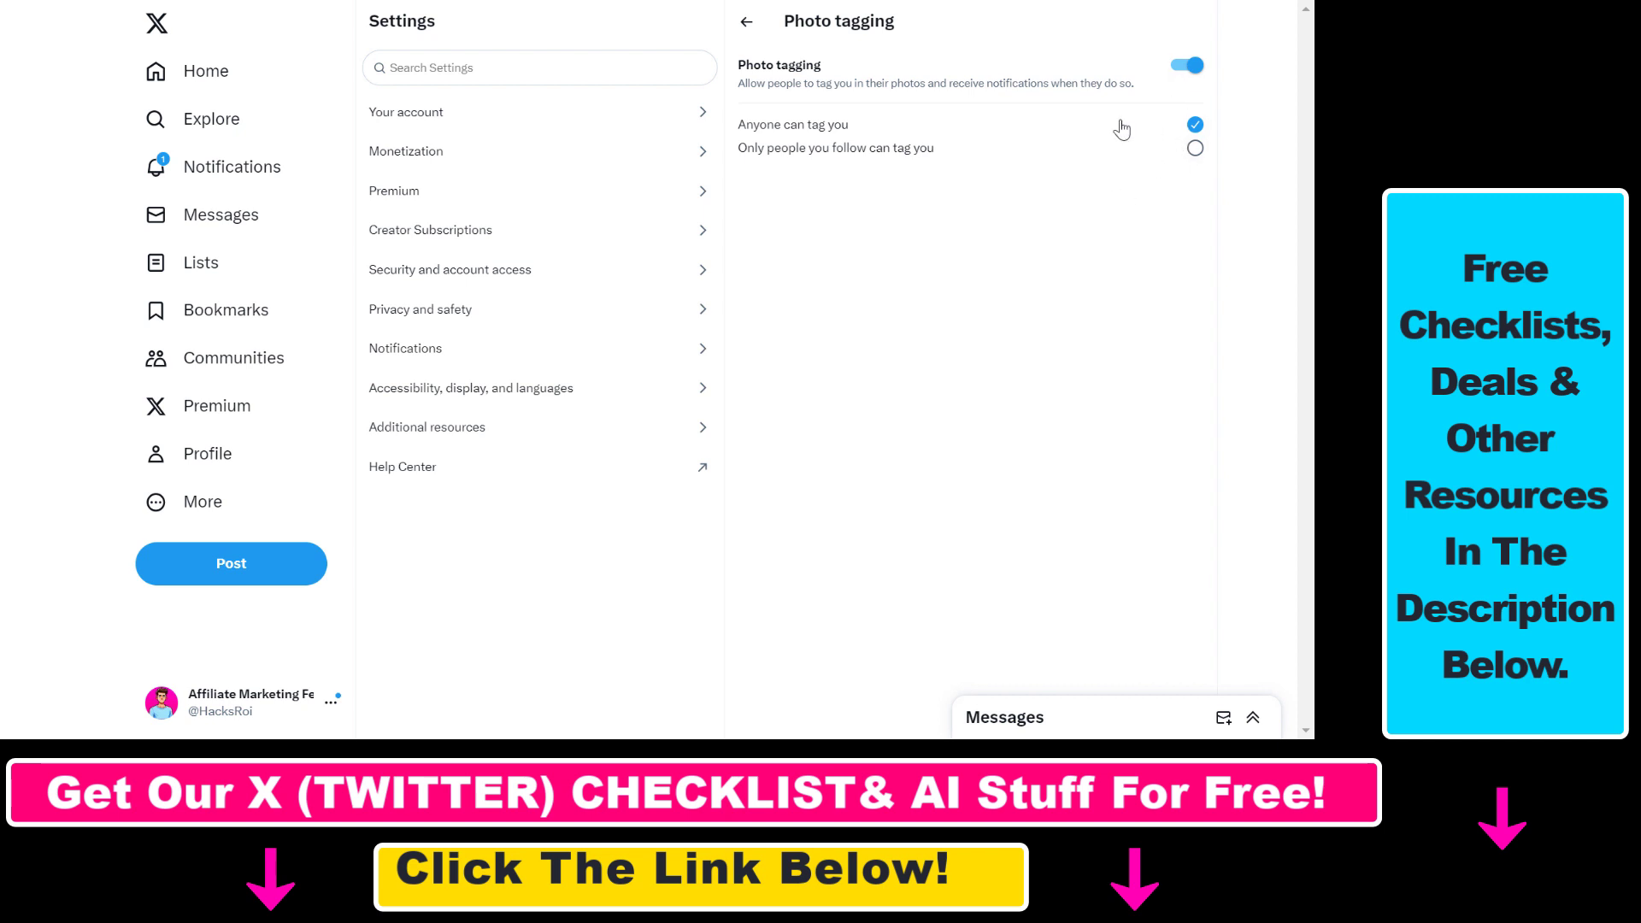
left_click(1194, 126)
Review the Your posts options without changing them and return to the Privacy and safety list
left_click(747, 21)
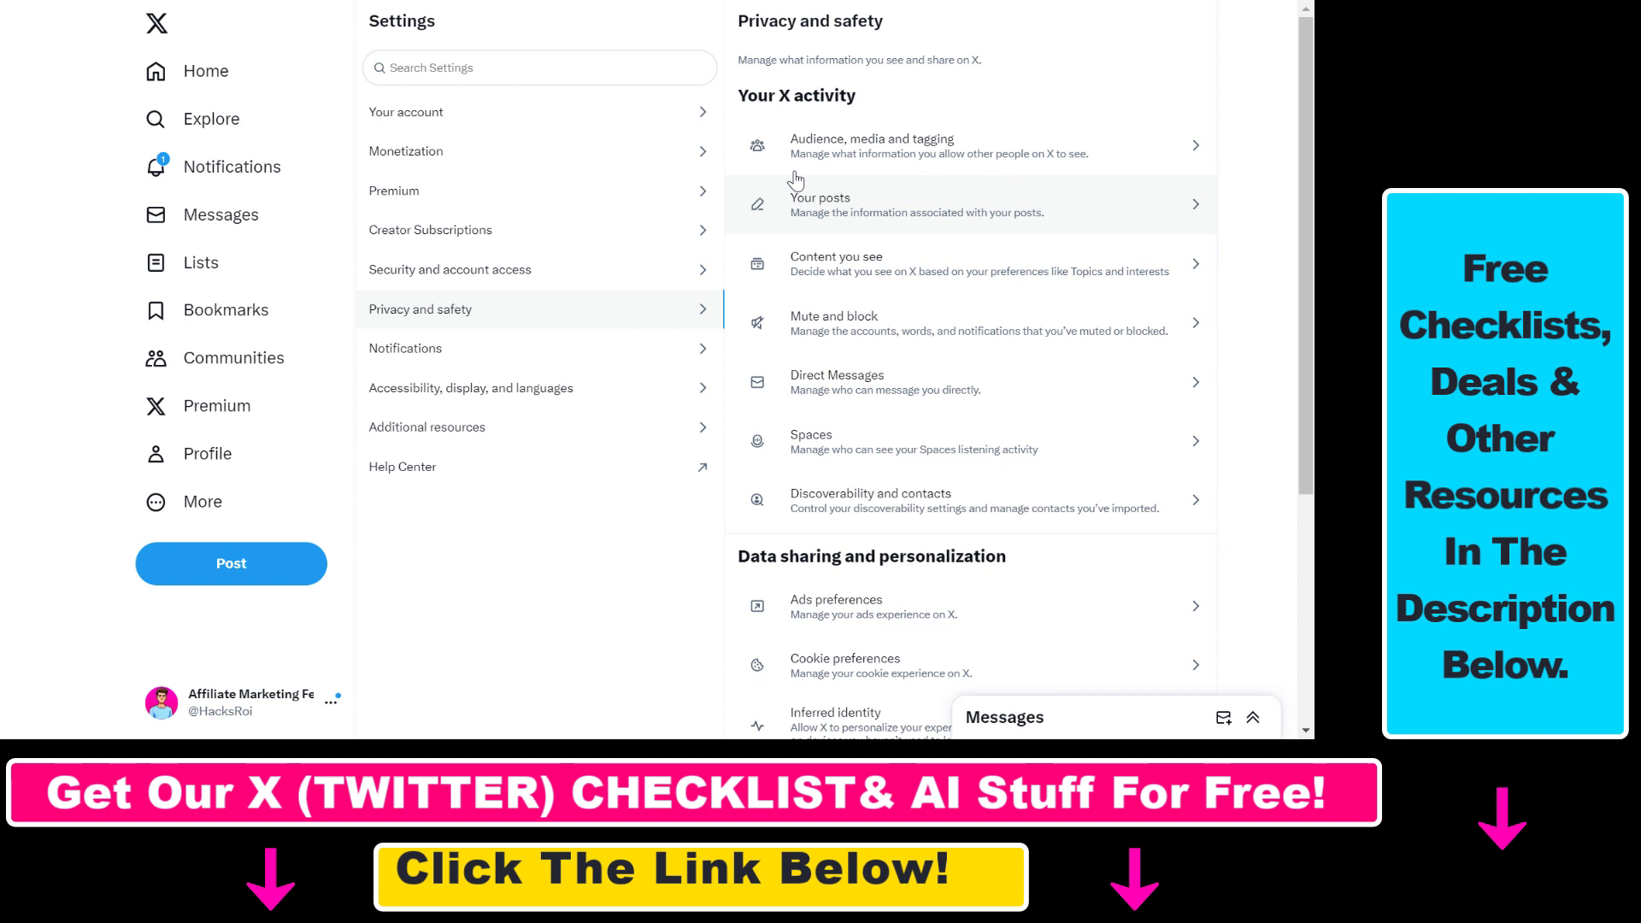
left_click(885, 224)
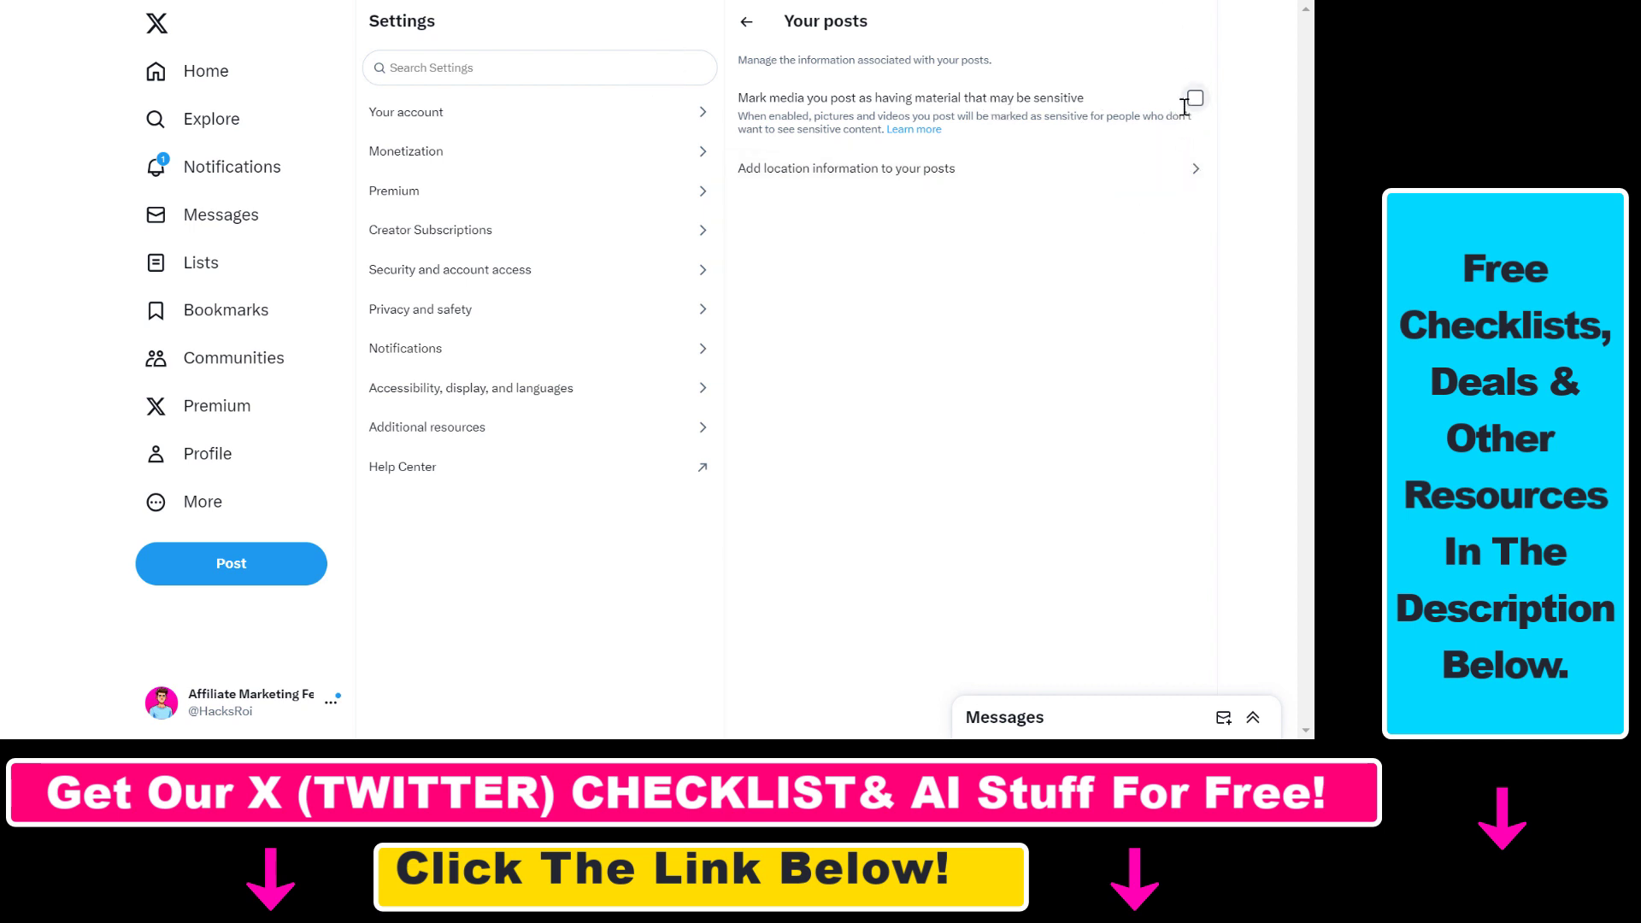
left_click(747, 21)
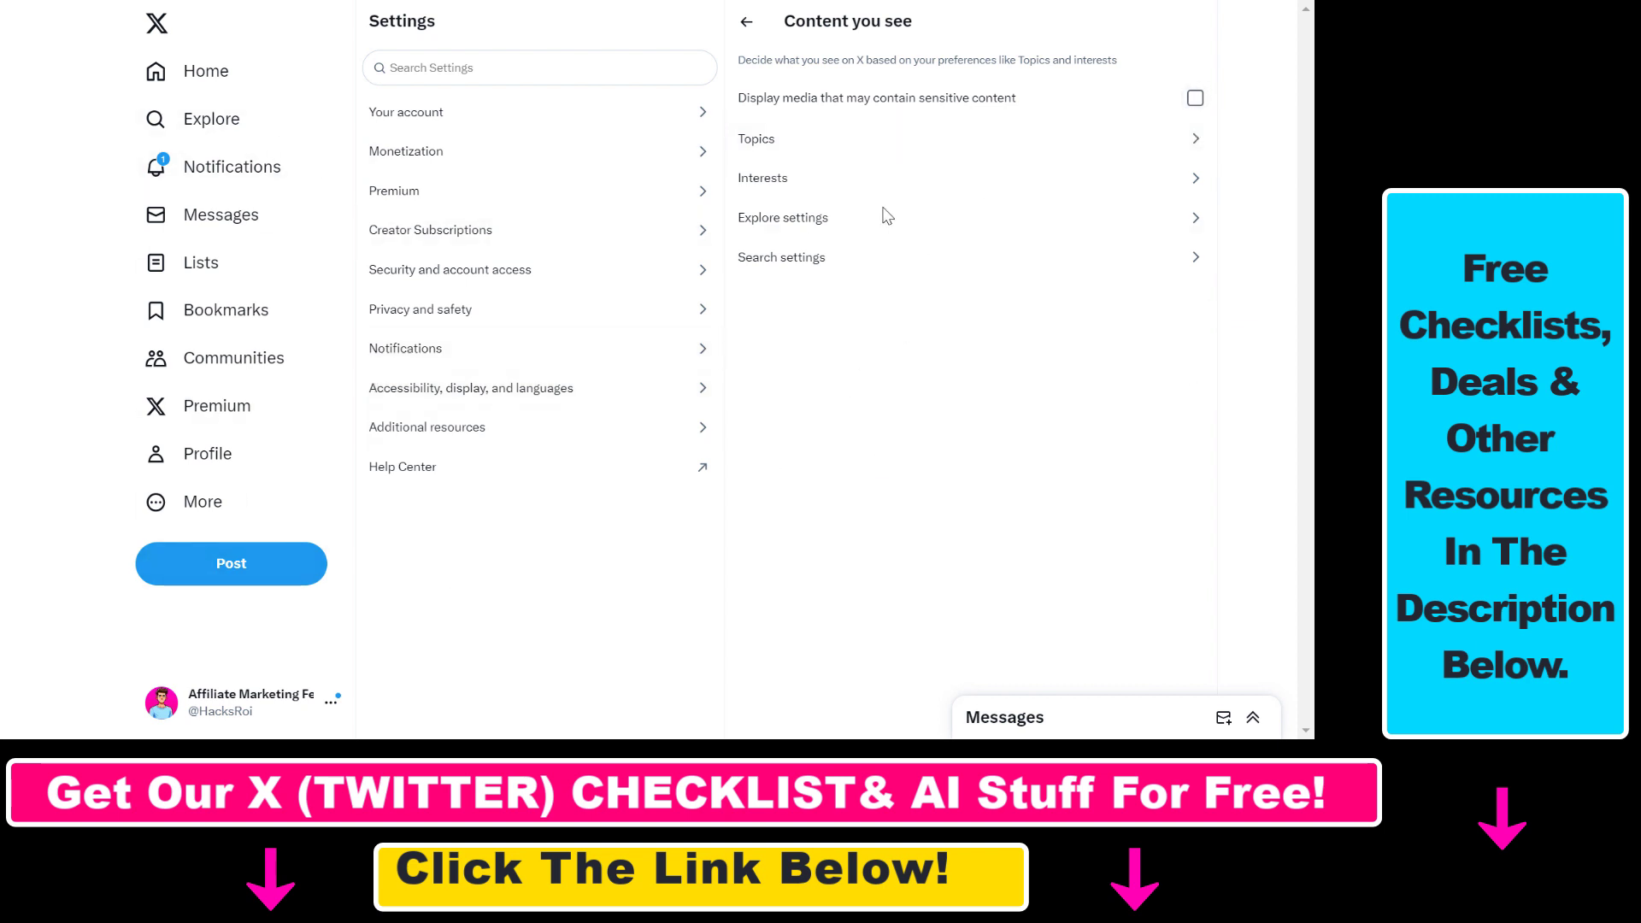
Bring up the Interests list under Content you see
left_click(1204, 144)
left_click(921, 195)
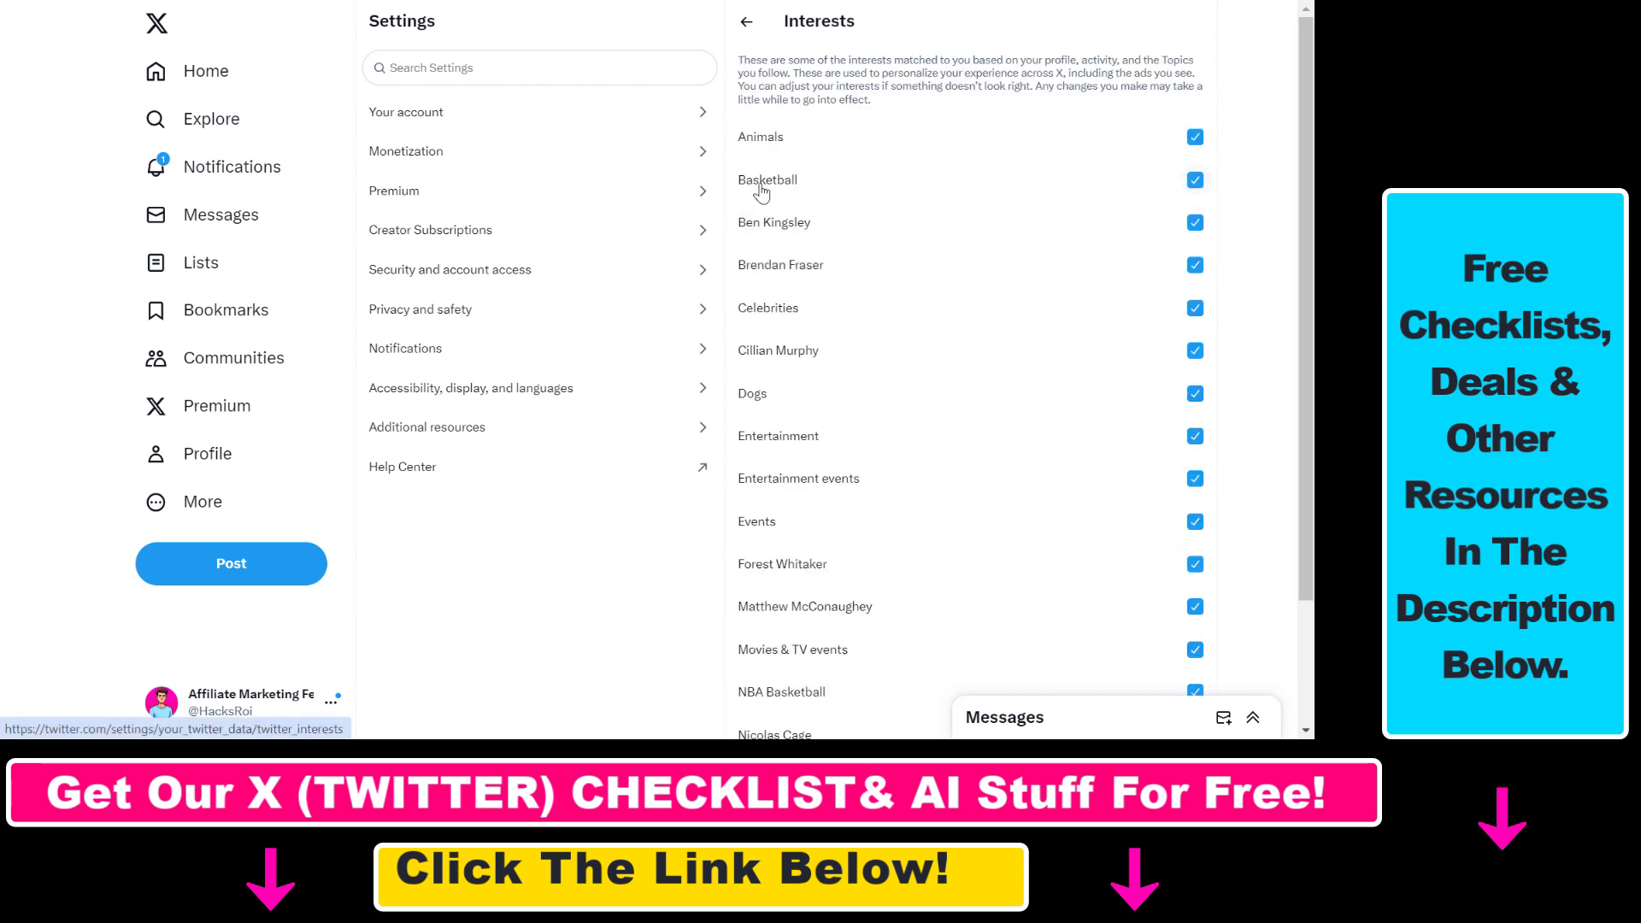
scroll(893, 300, "down", 2)
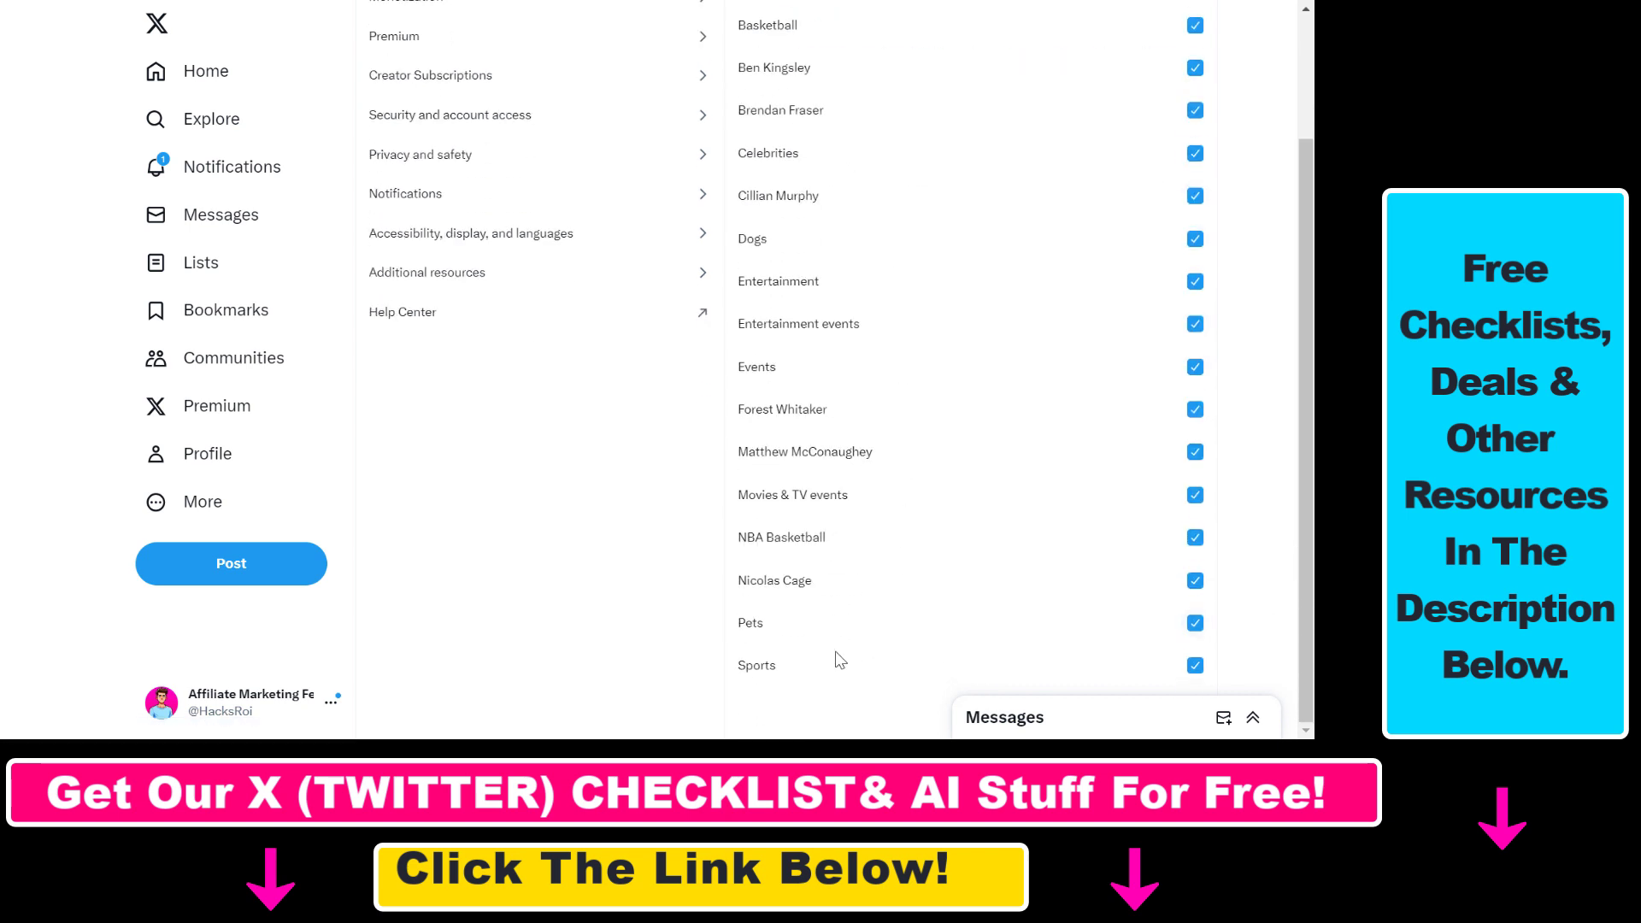
scroll(840, 660, "up", 2)
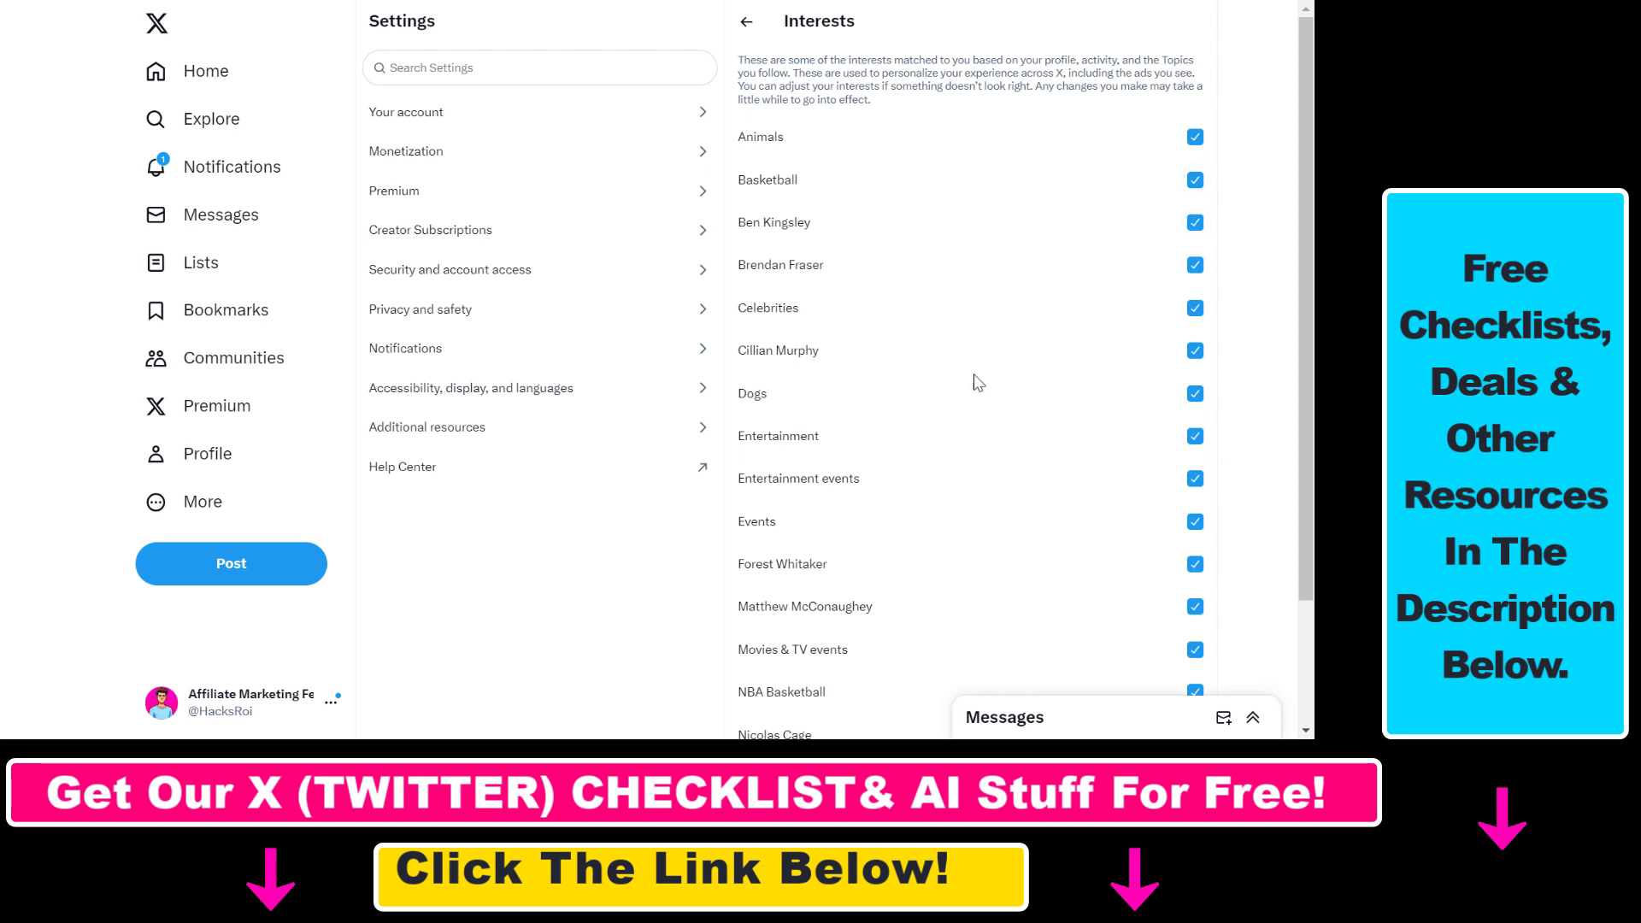
Untick Basketball, Ben Kingsley, Brendan Fraser, Cillian Murphy, Dogs, Entertainment, Entertainment events, Events and Forest Whitaker
left_click(1197, 181)
left_click(1195, 223)
left_click(1195, 265)
left_click(1195, 351)
left_click(1195, 393)
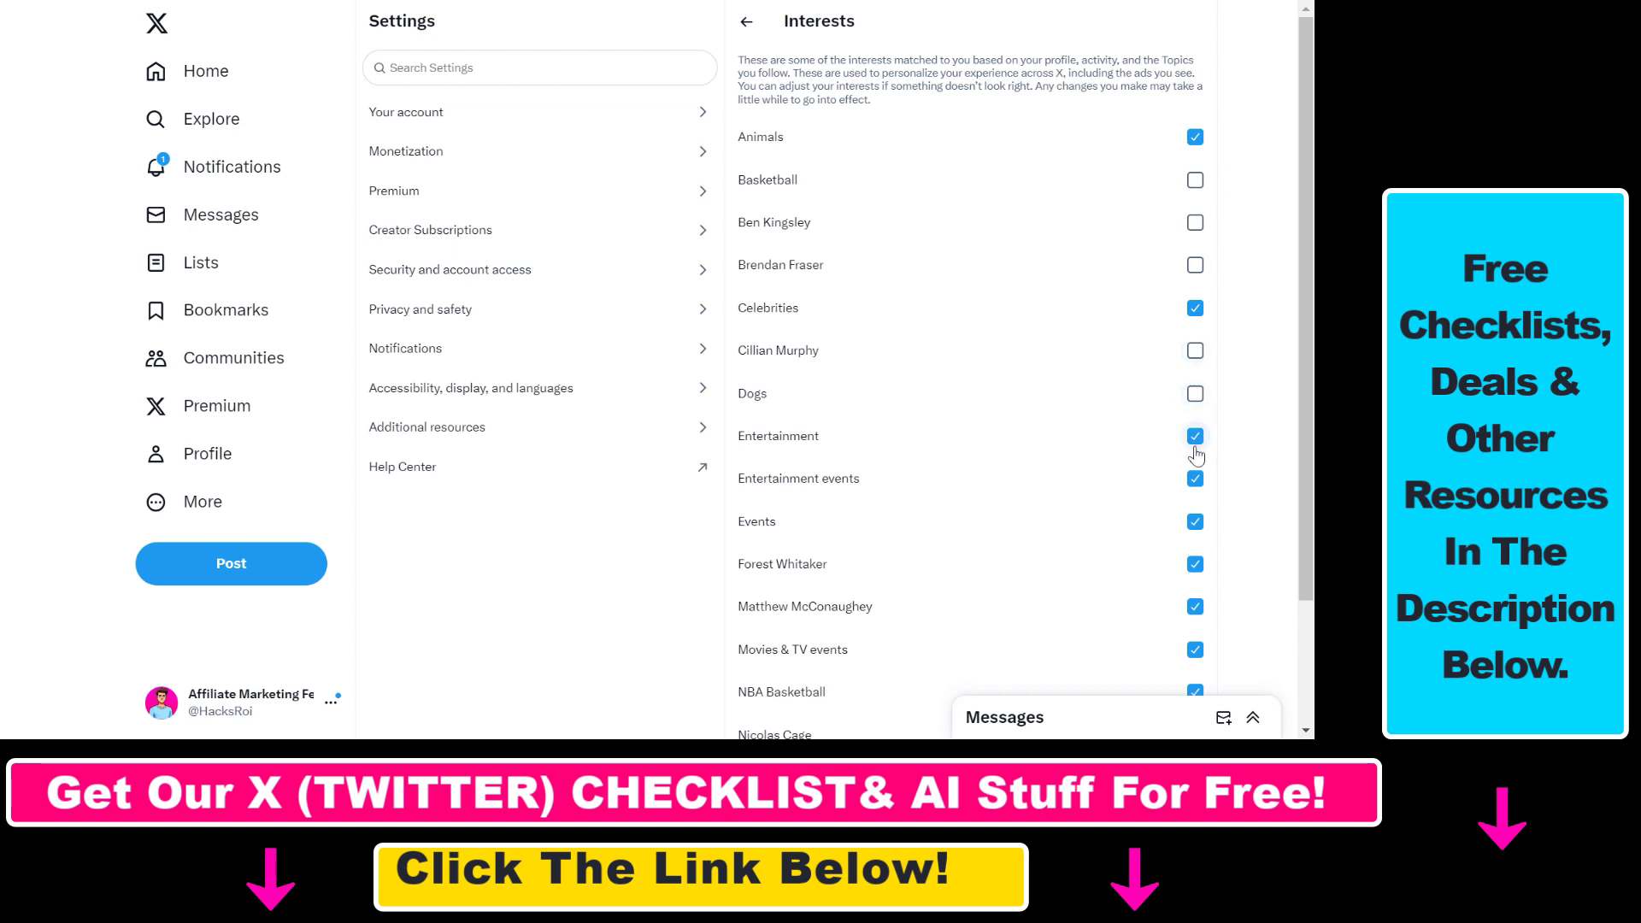
left_click(1195, 436)
left_click(1195, 479)
left_click(1195, 521)
left_click(1196, 564)
Look over the Explore and Search settings, then close them to reach Privacy and safety
left_click(746, 21)
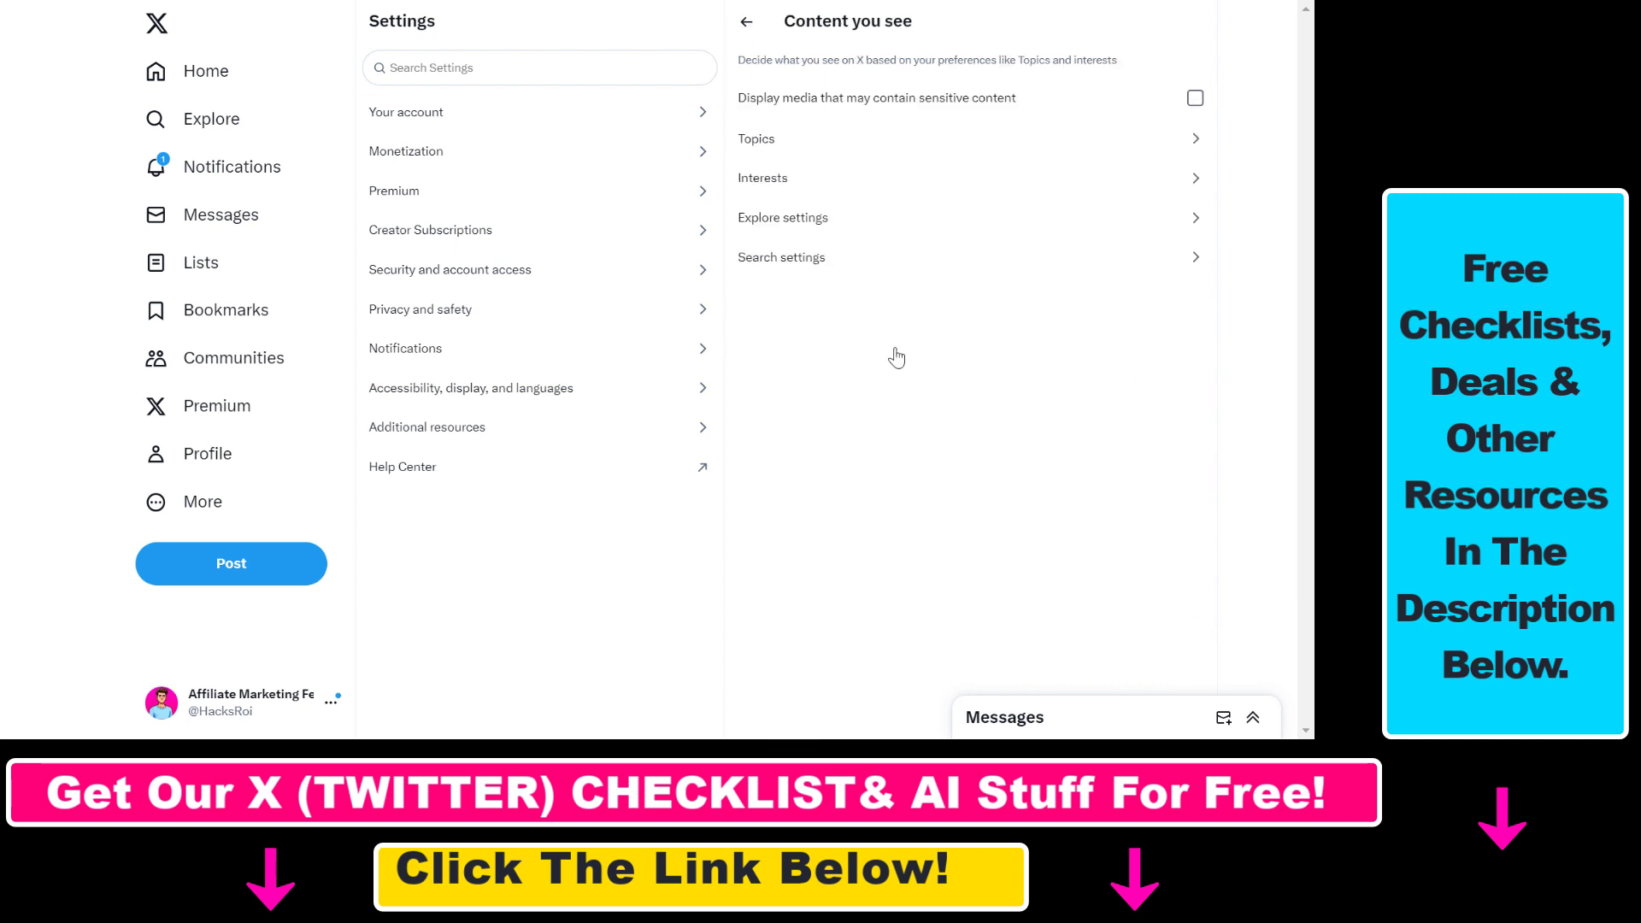
left_click(874, 219)
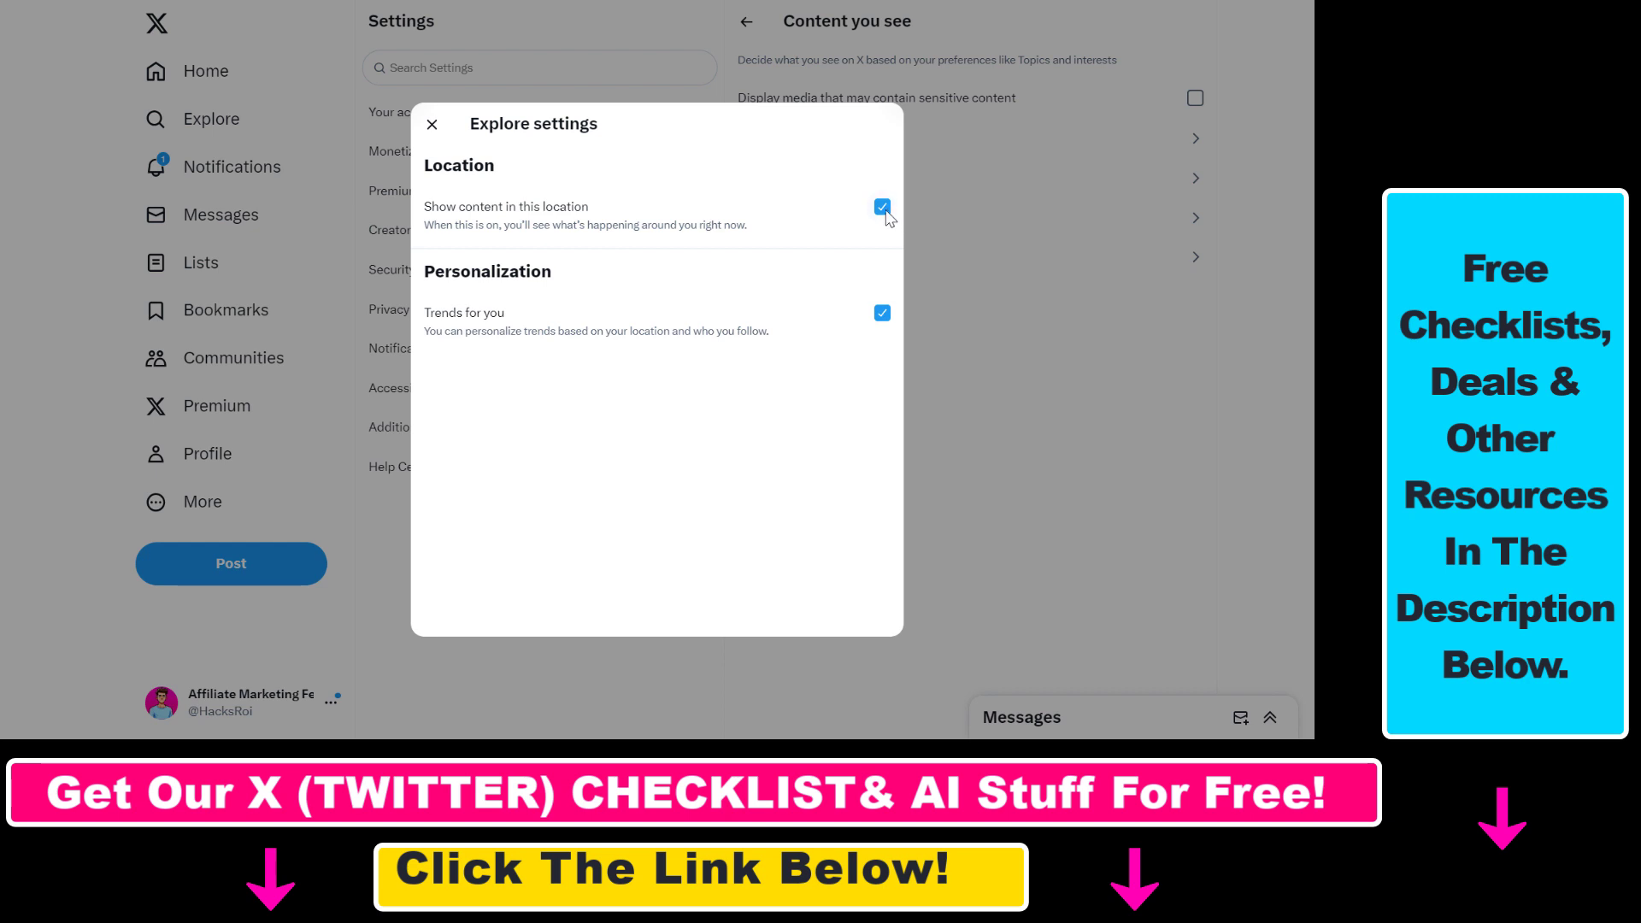
left_click(881, 207)
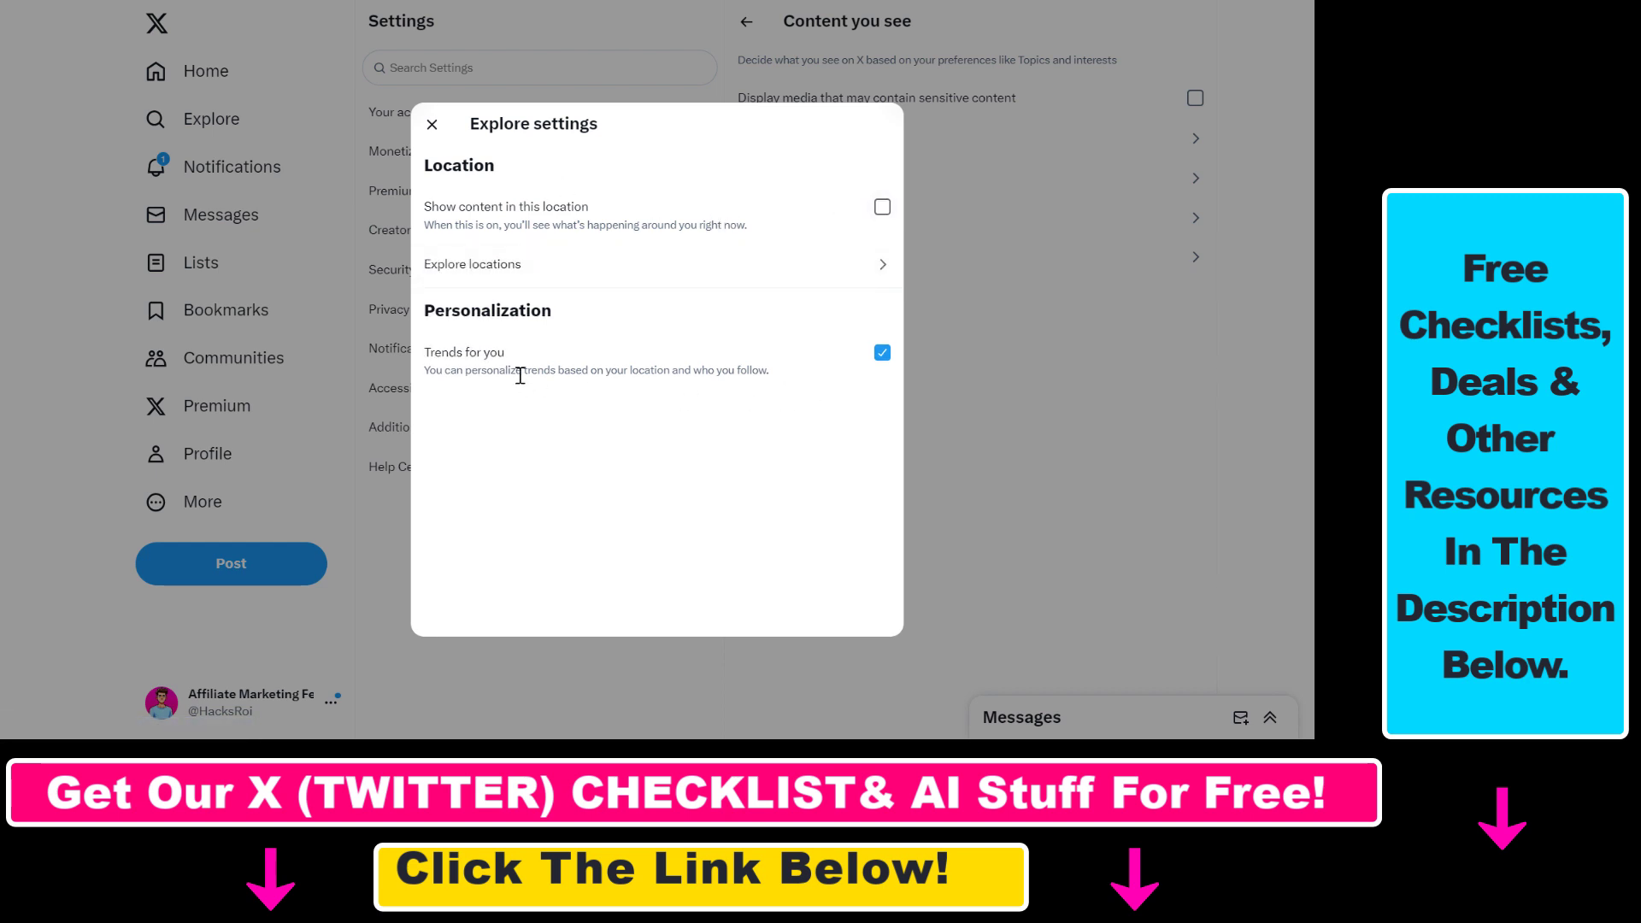
left_click(432, 125)
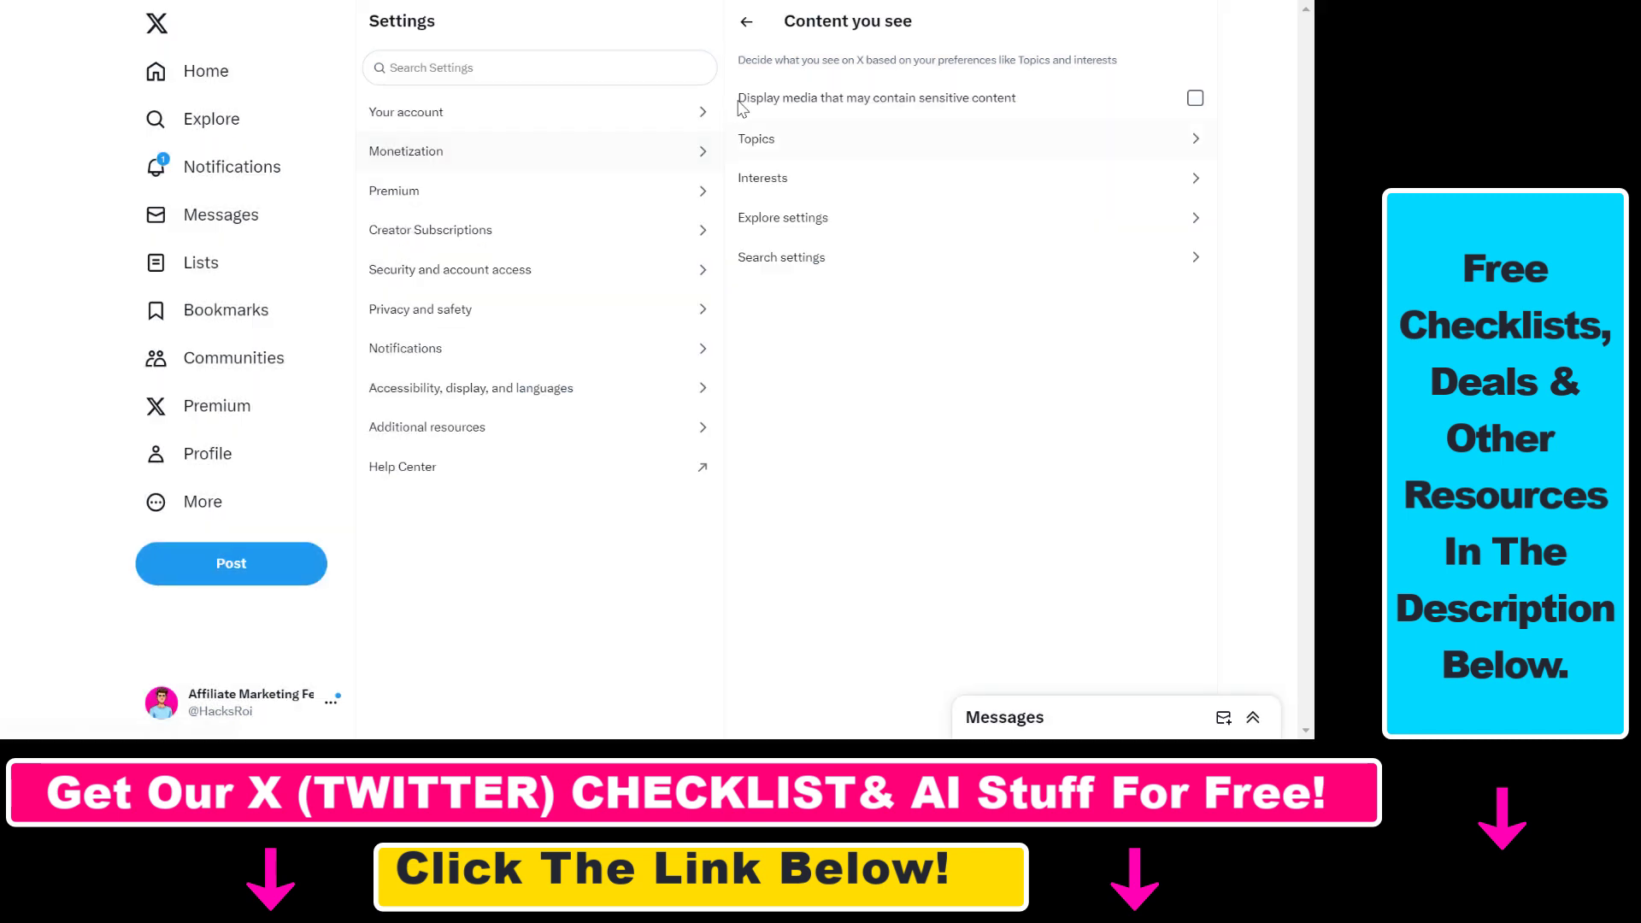
left_click(790, 256)
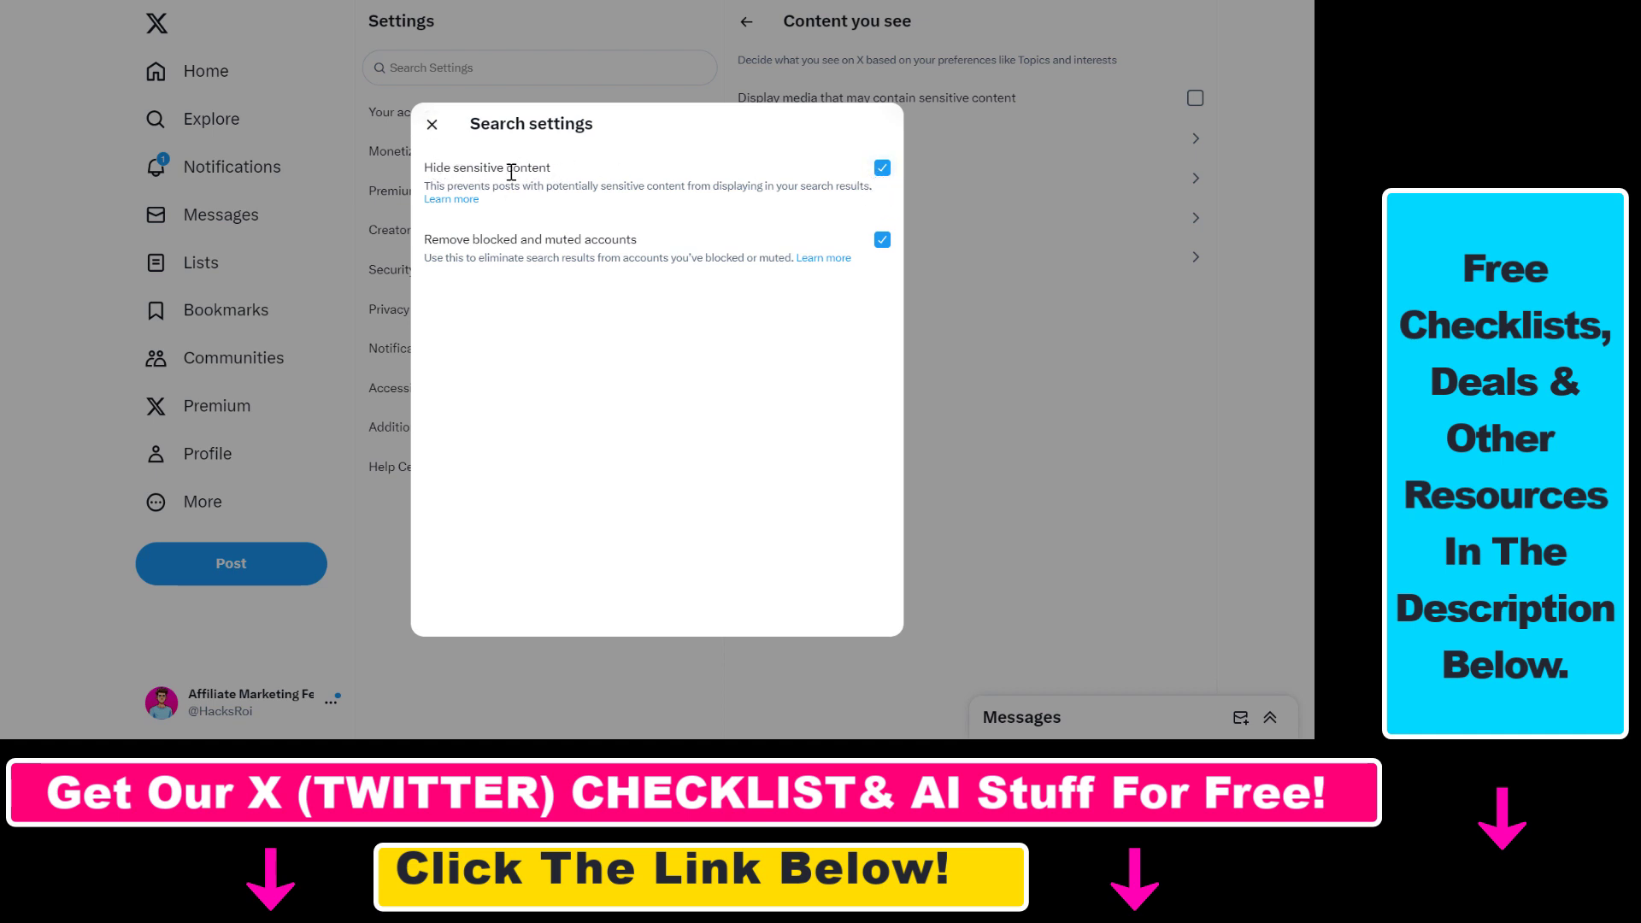
left_click(432, 124)
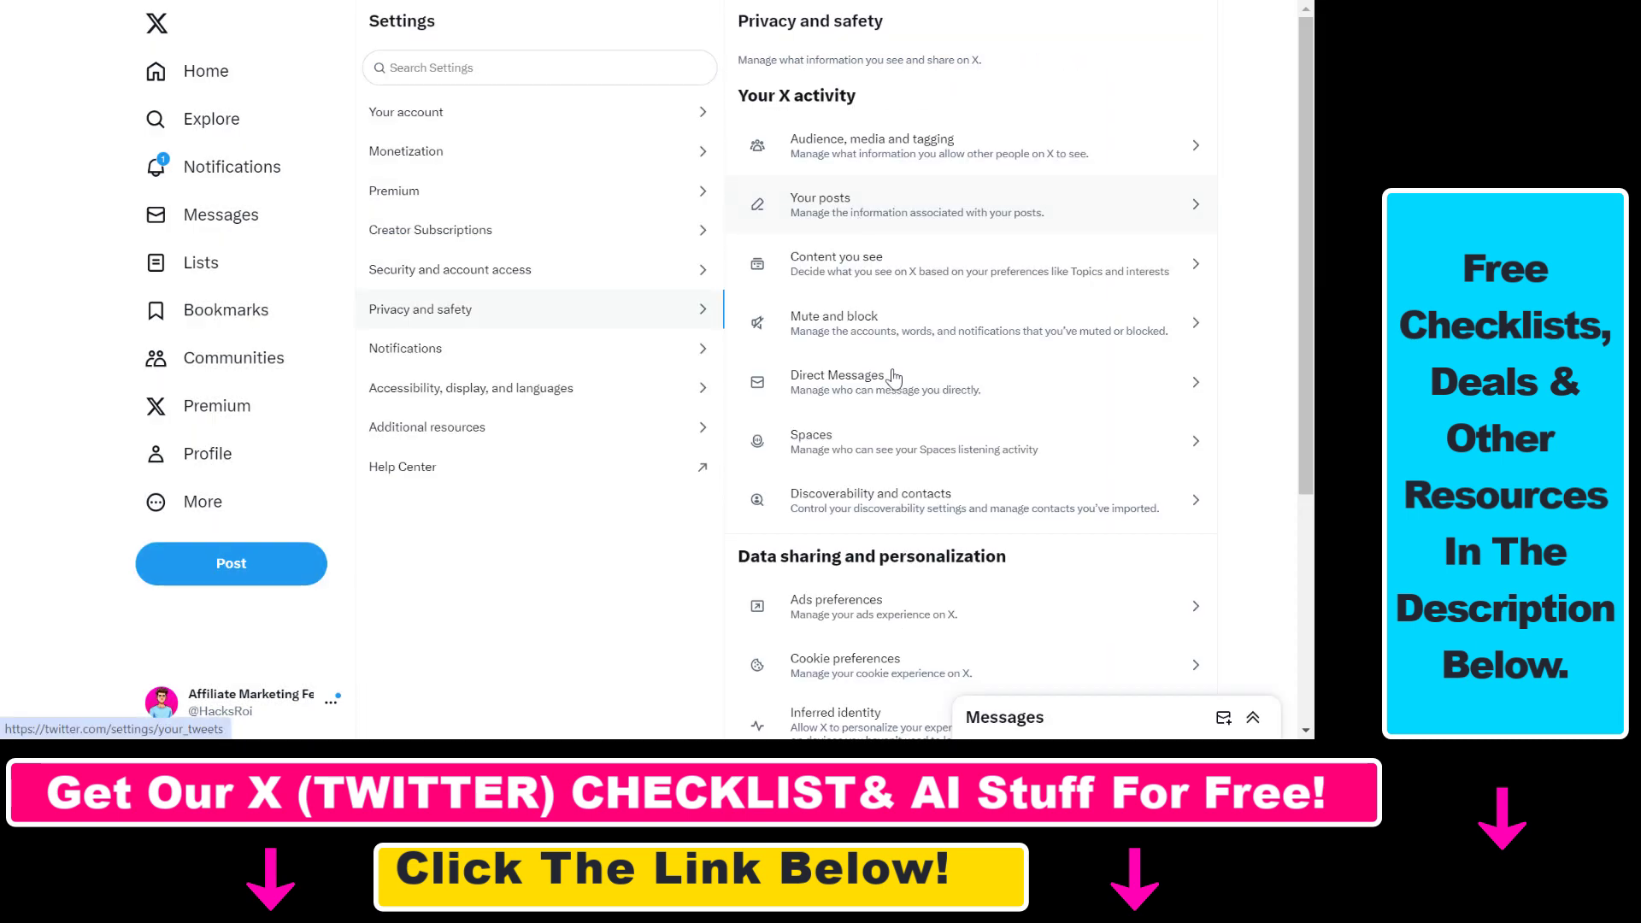
left_click(870, 323)
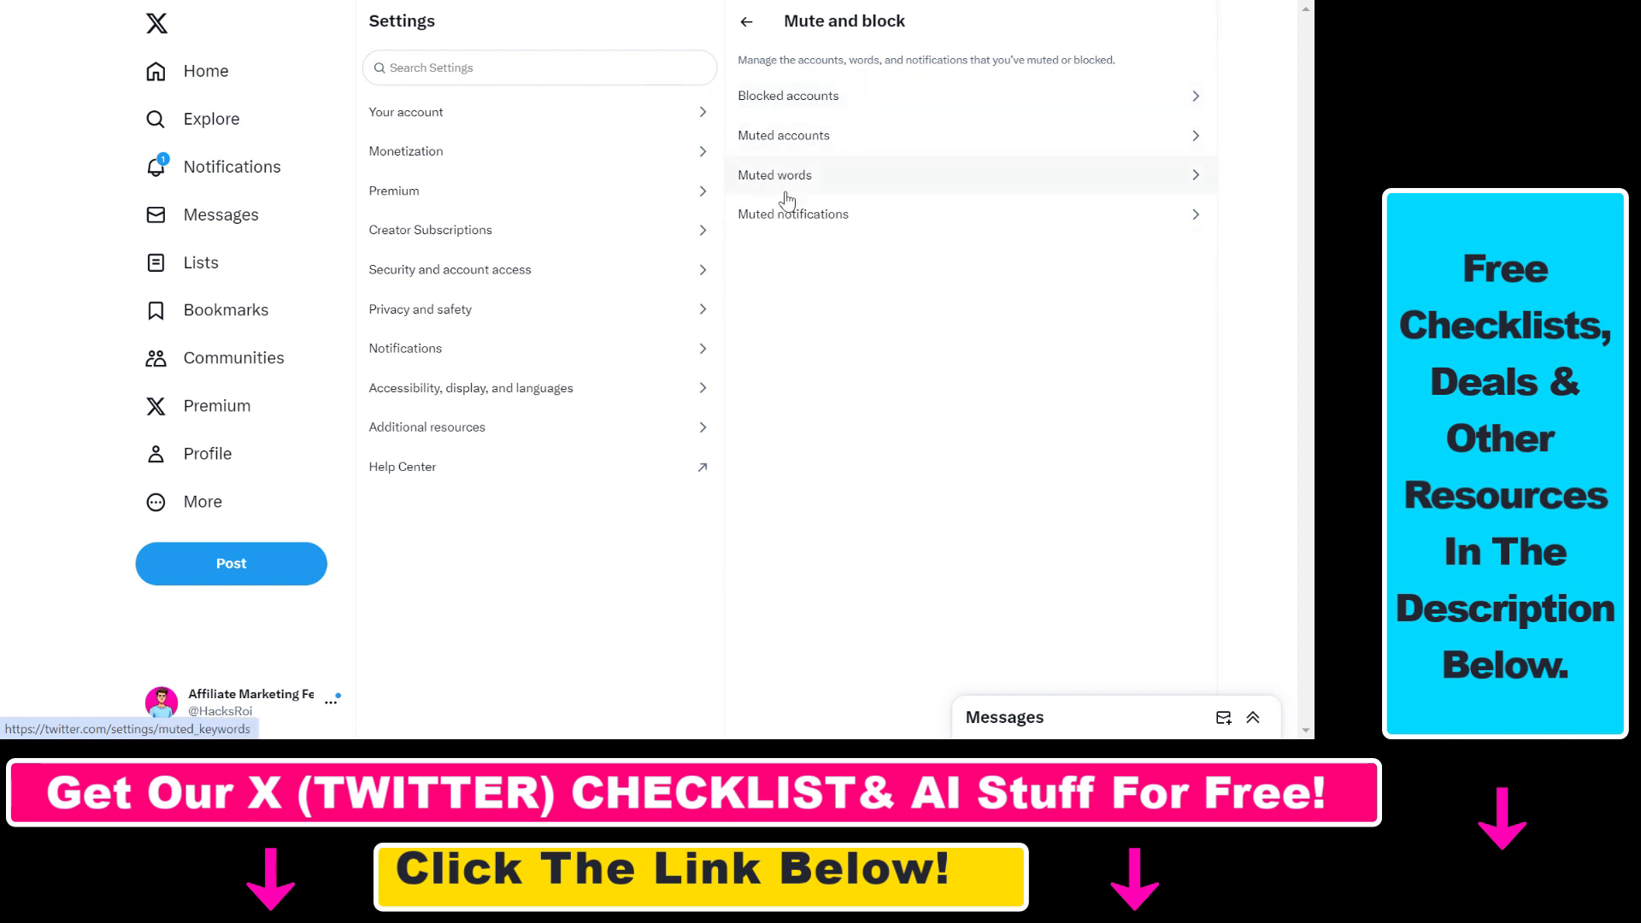
left_click(821, 176)
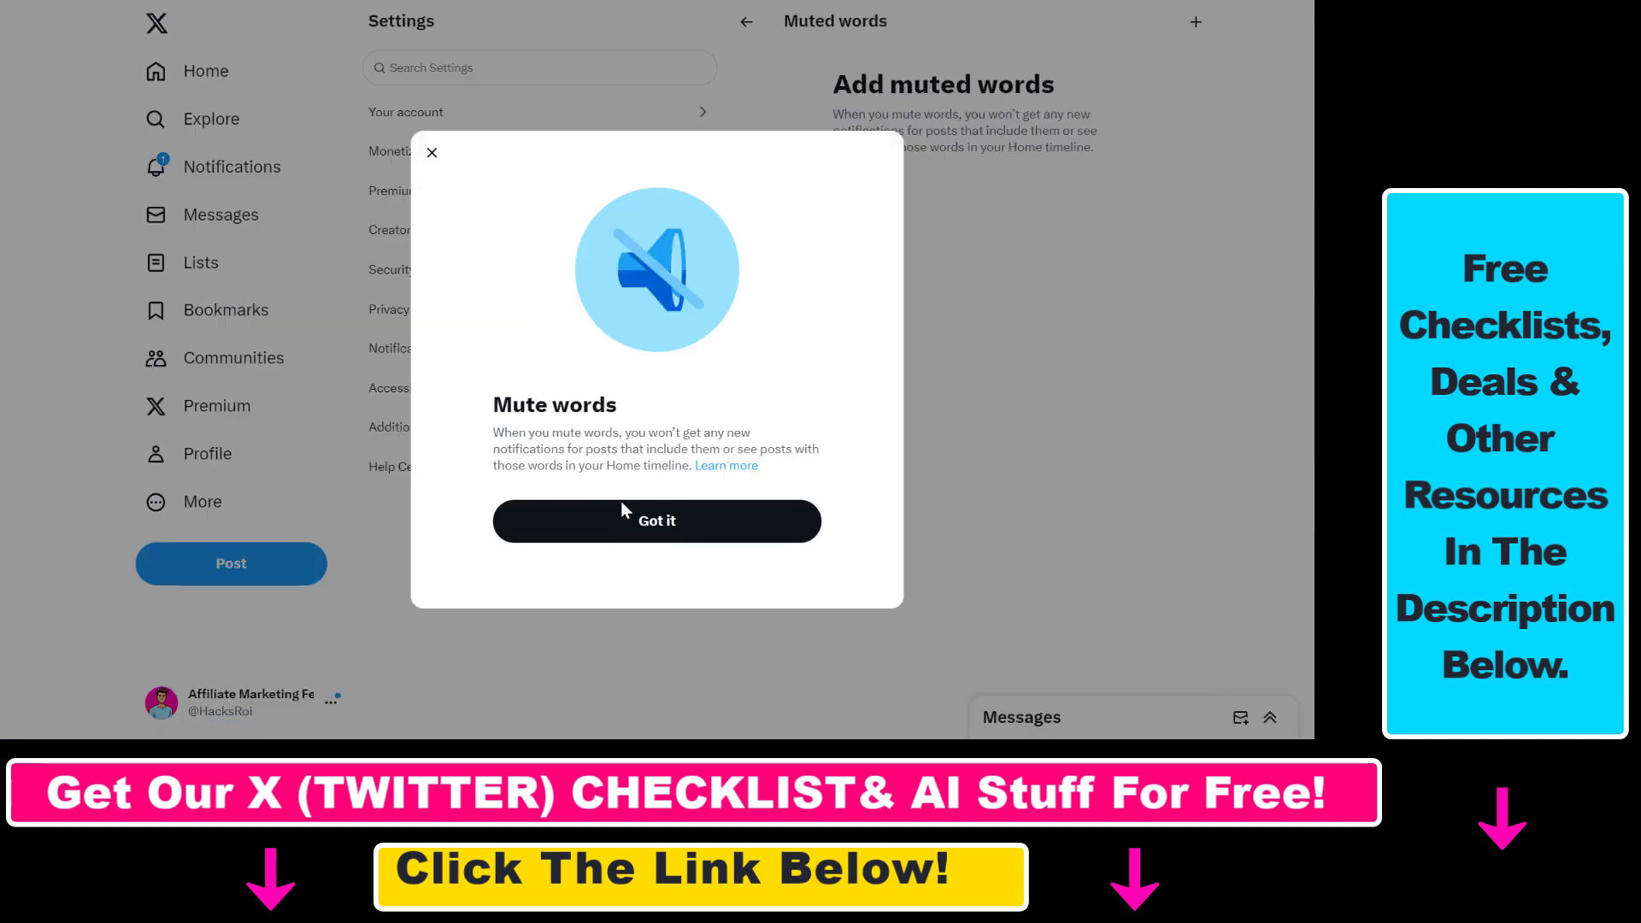
left_click(627, 532)
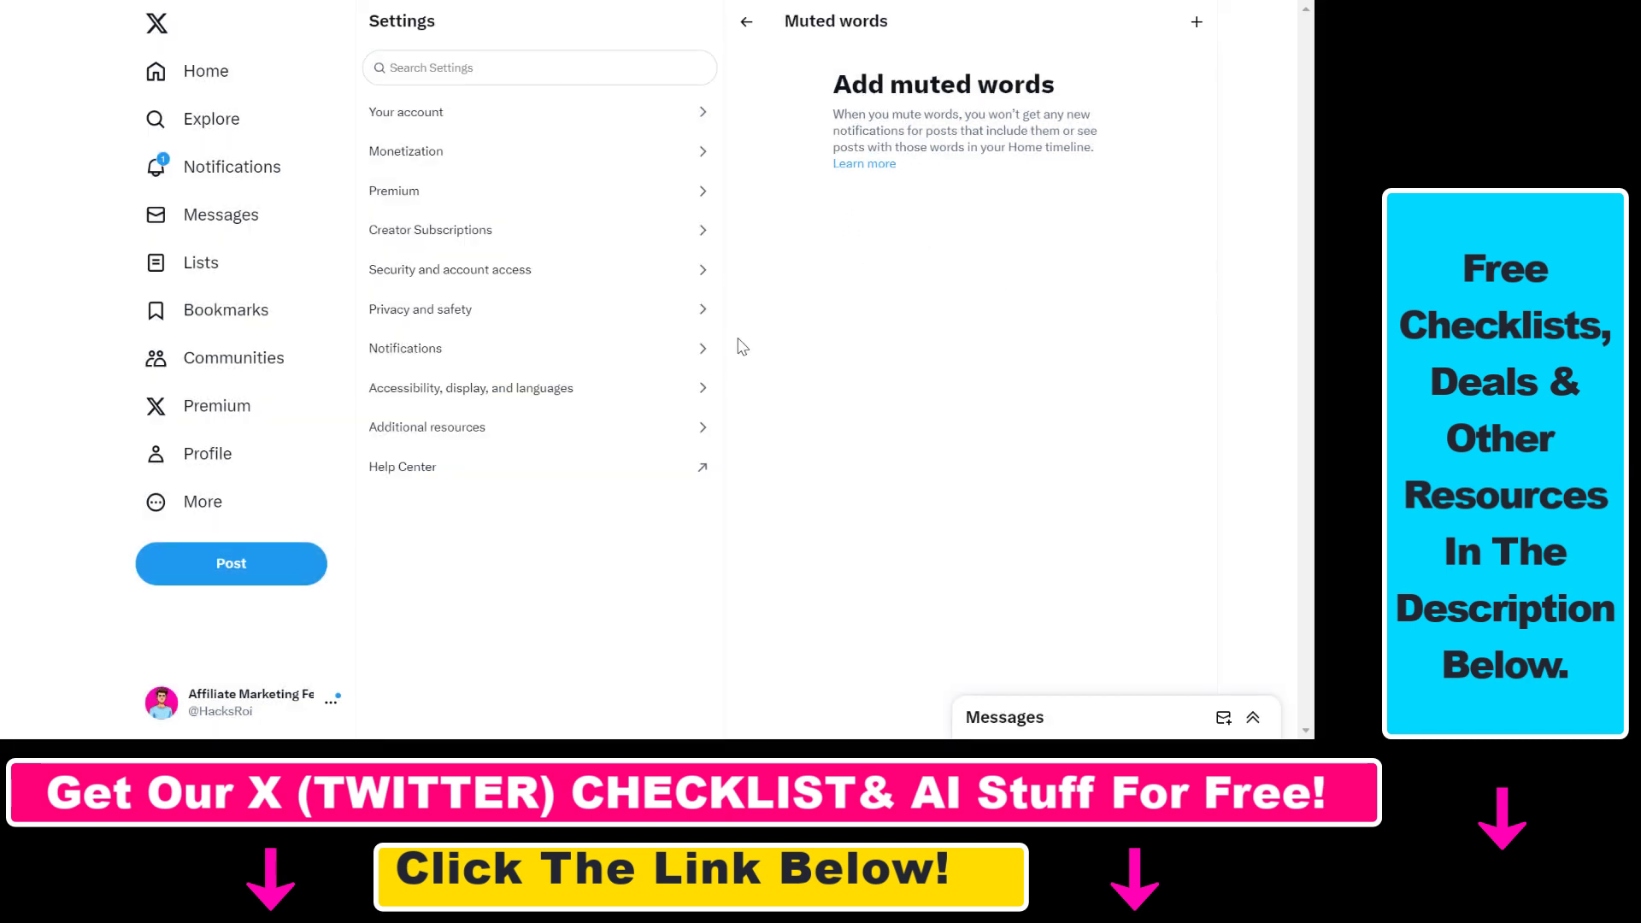
left_click(746, 34)
left_click(747, 23)
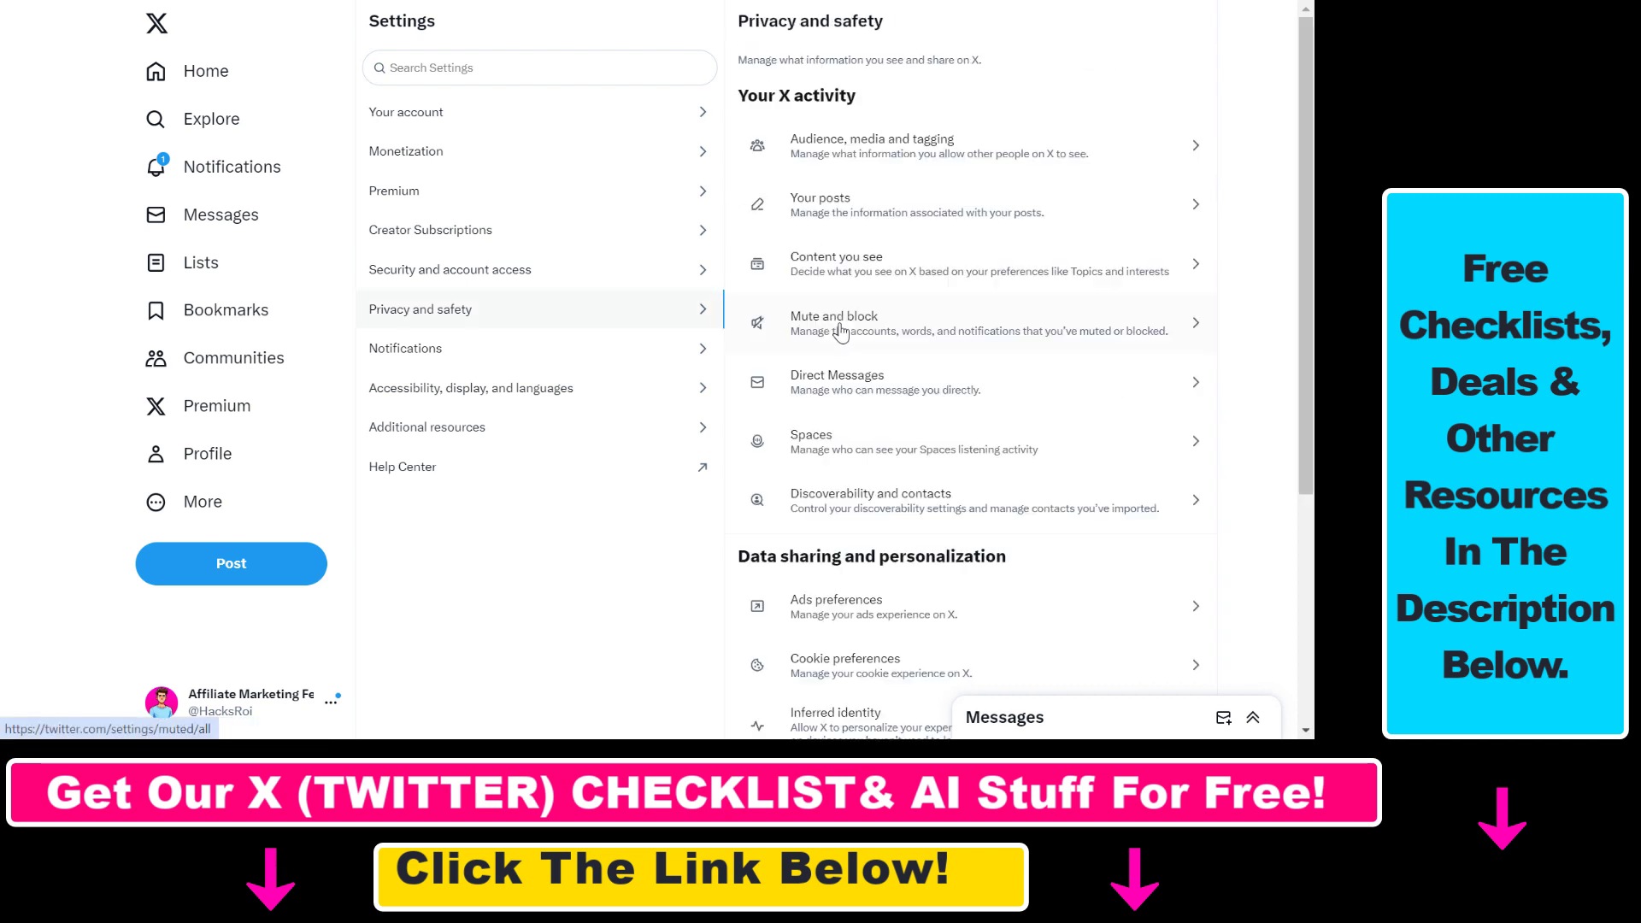
left_click(906, 387)
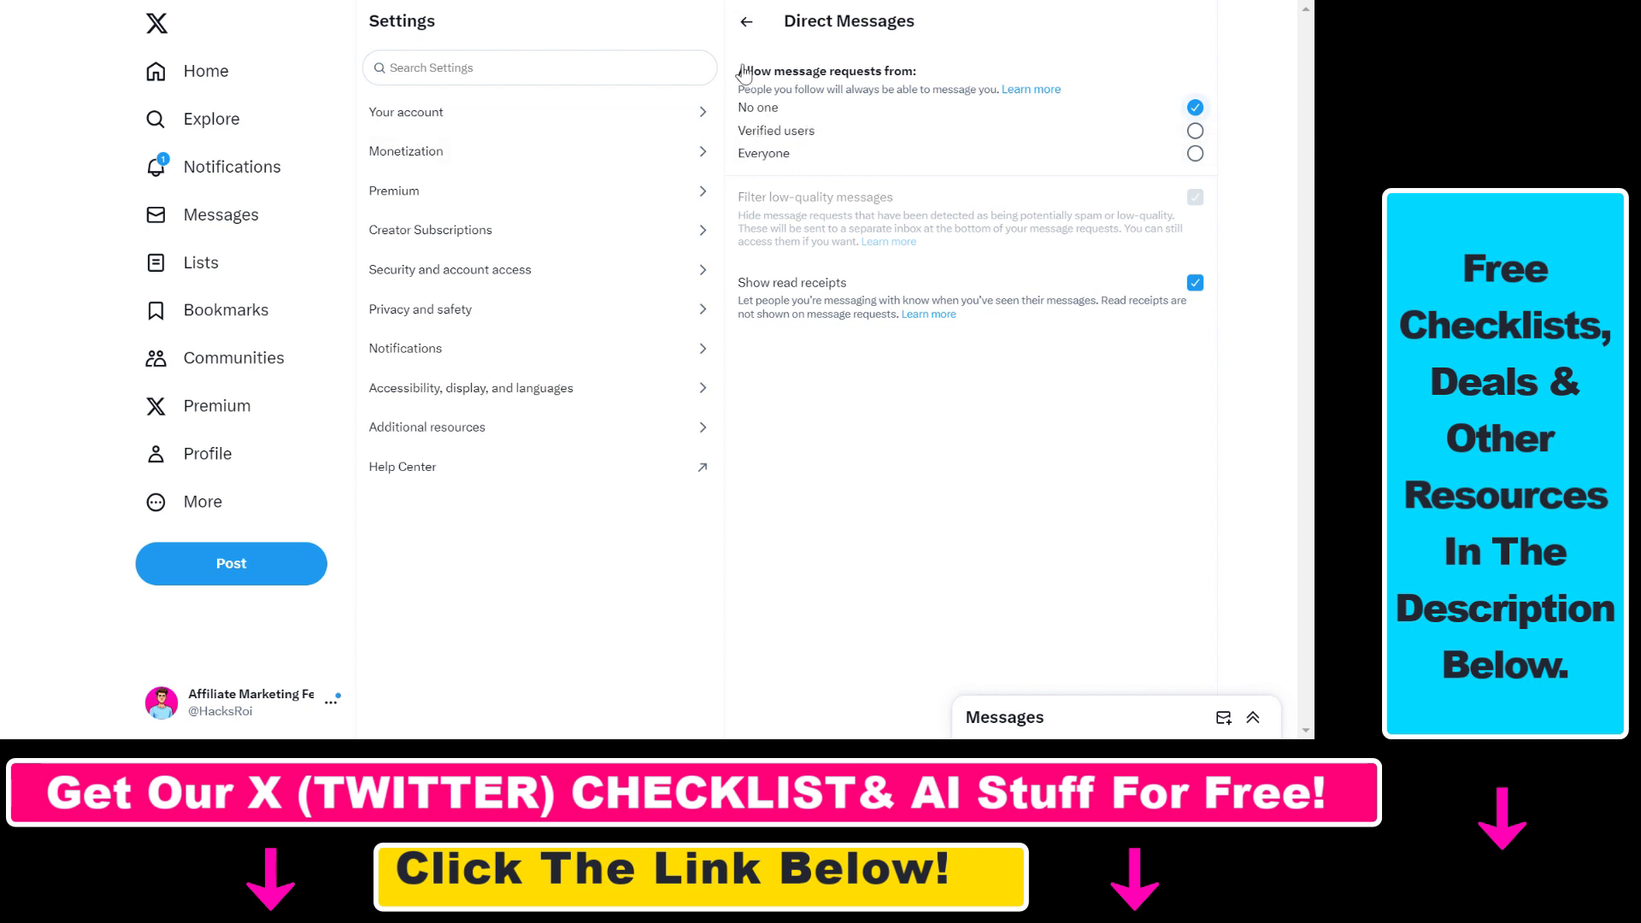
left_click(747, 21)
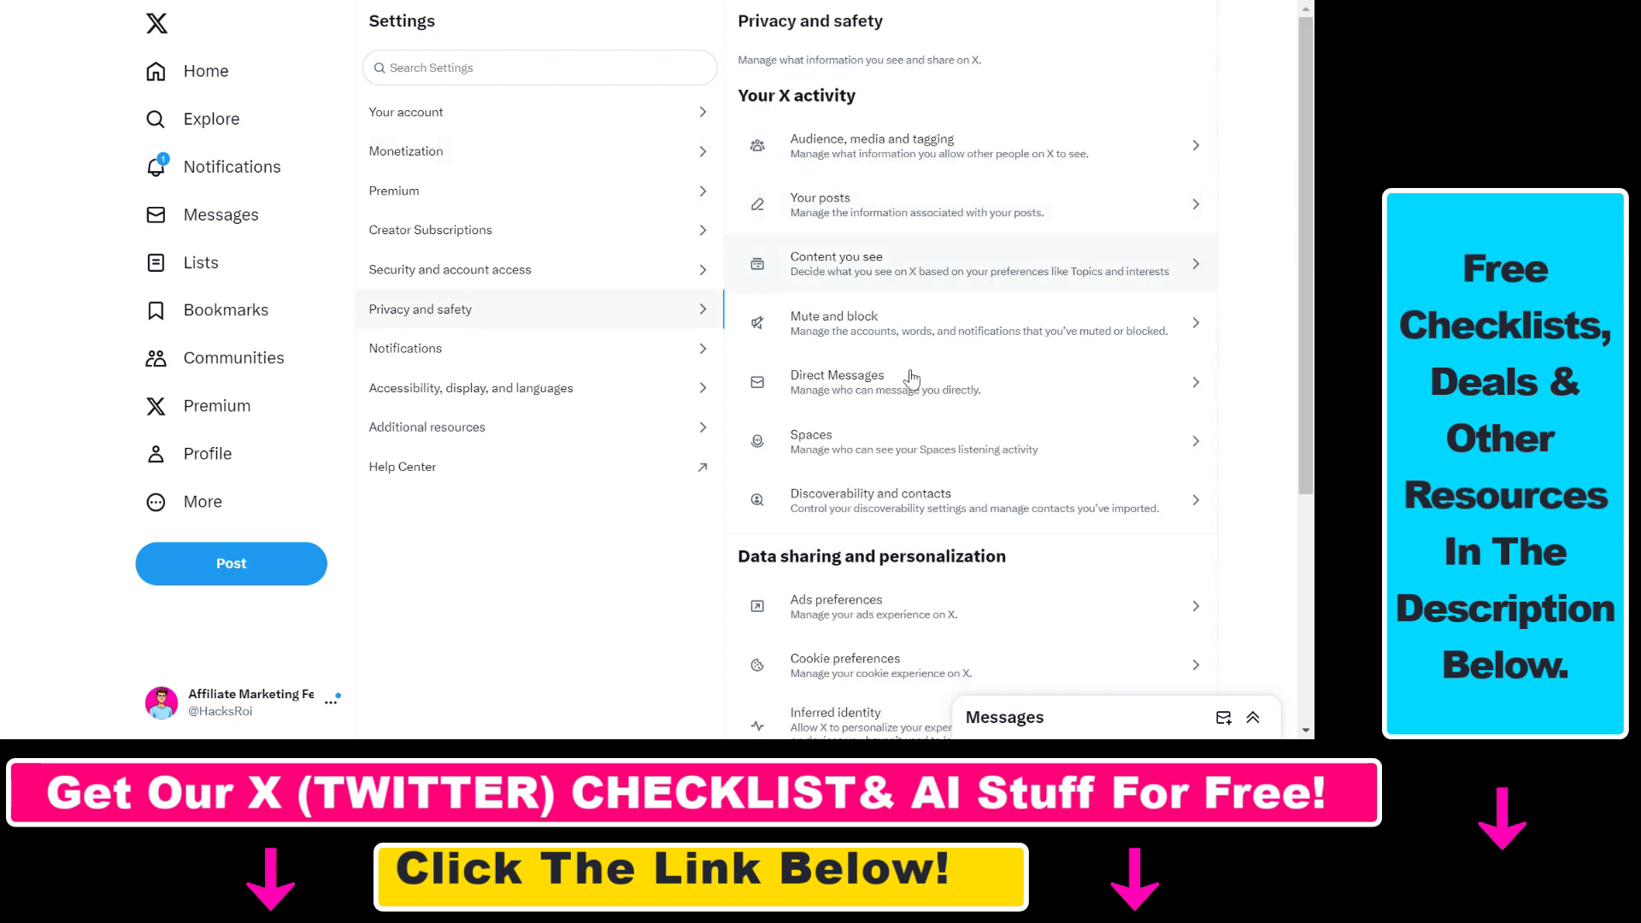
left_click(905, 437)
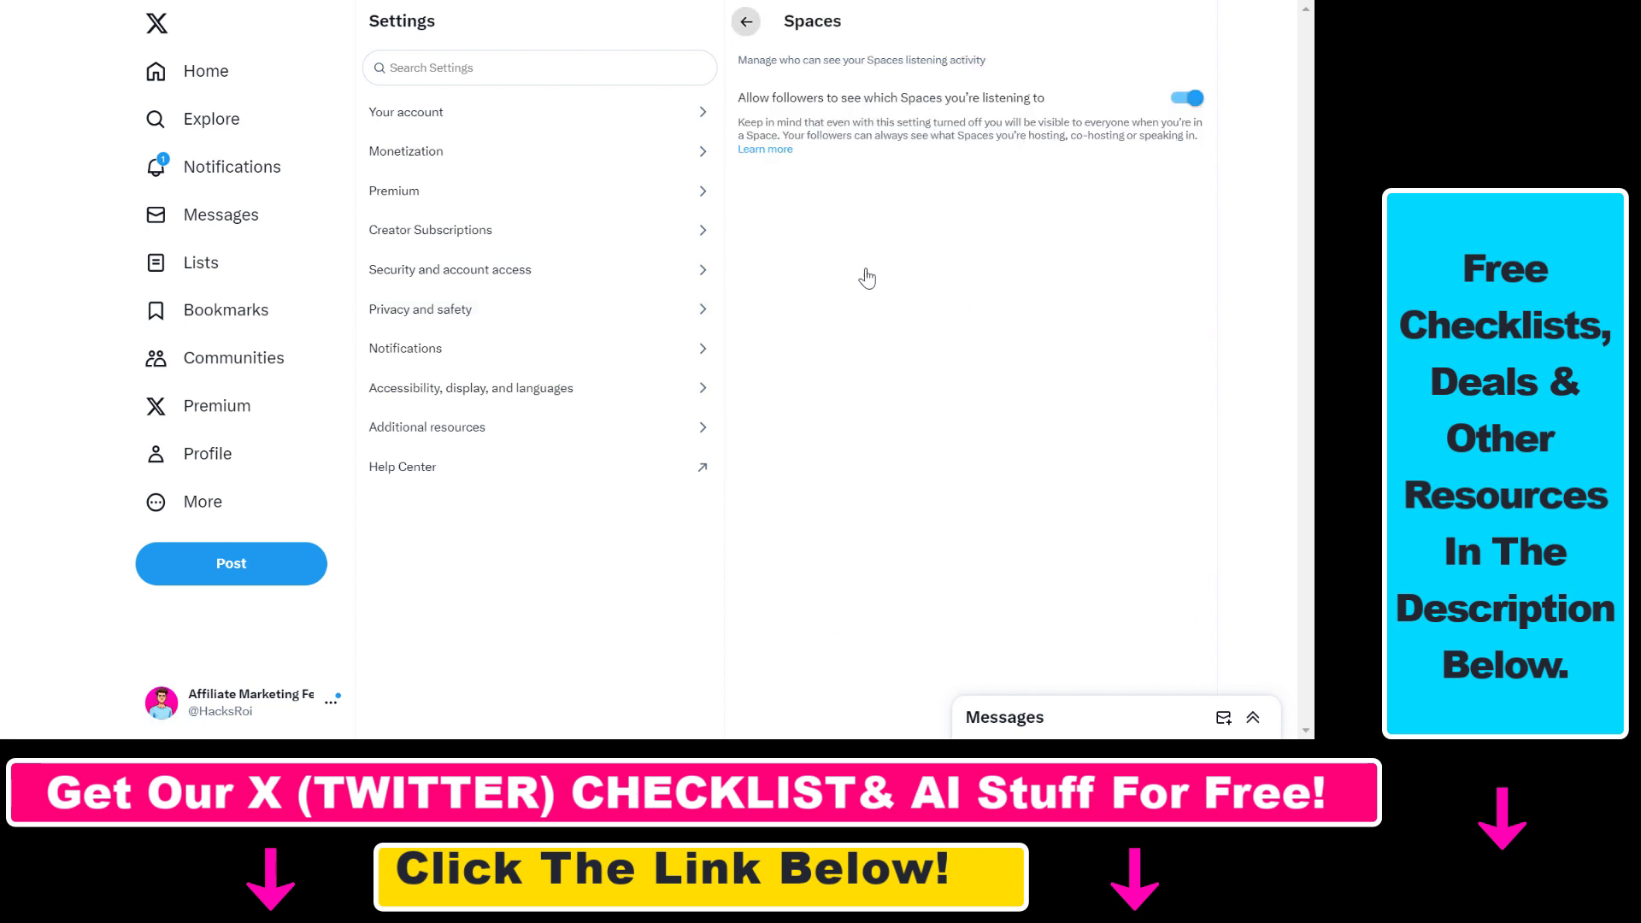
key("alt+Left")
scroll(867, 342, "down", 2)
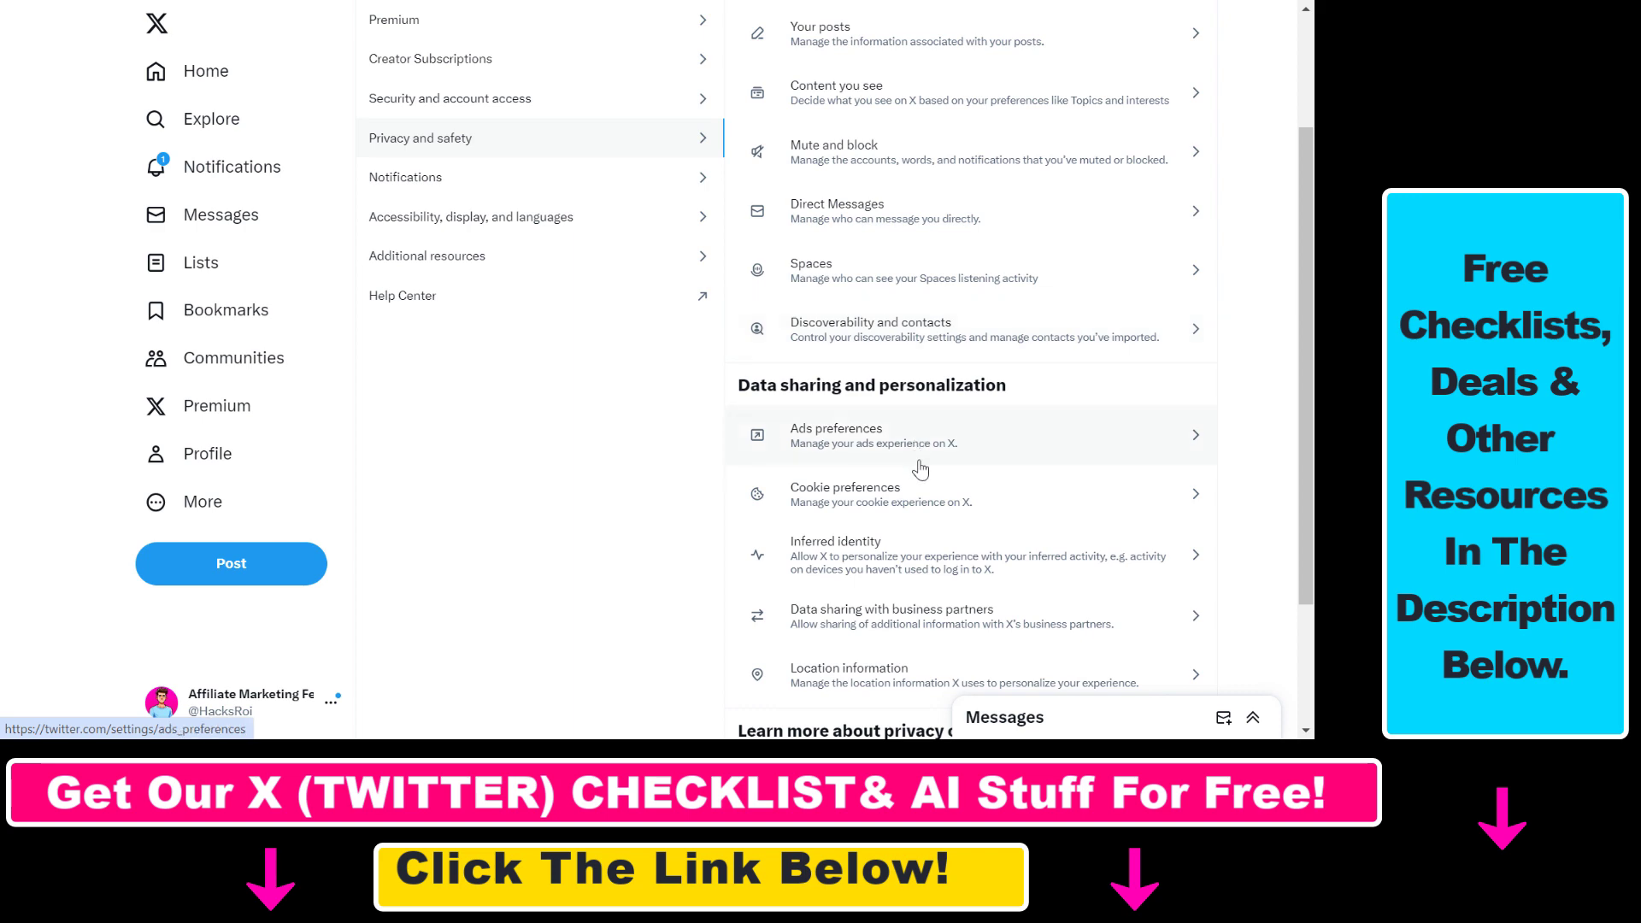
scroll(921, 468, "down", 2)
scroll(941, 475, "up", 2)
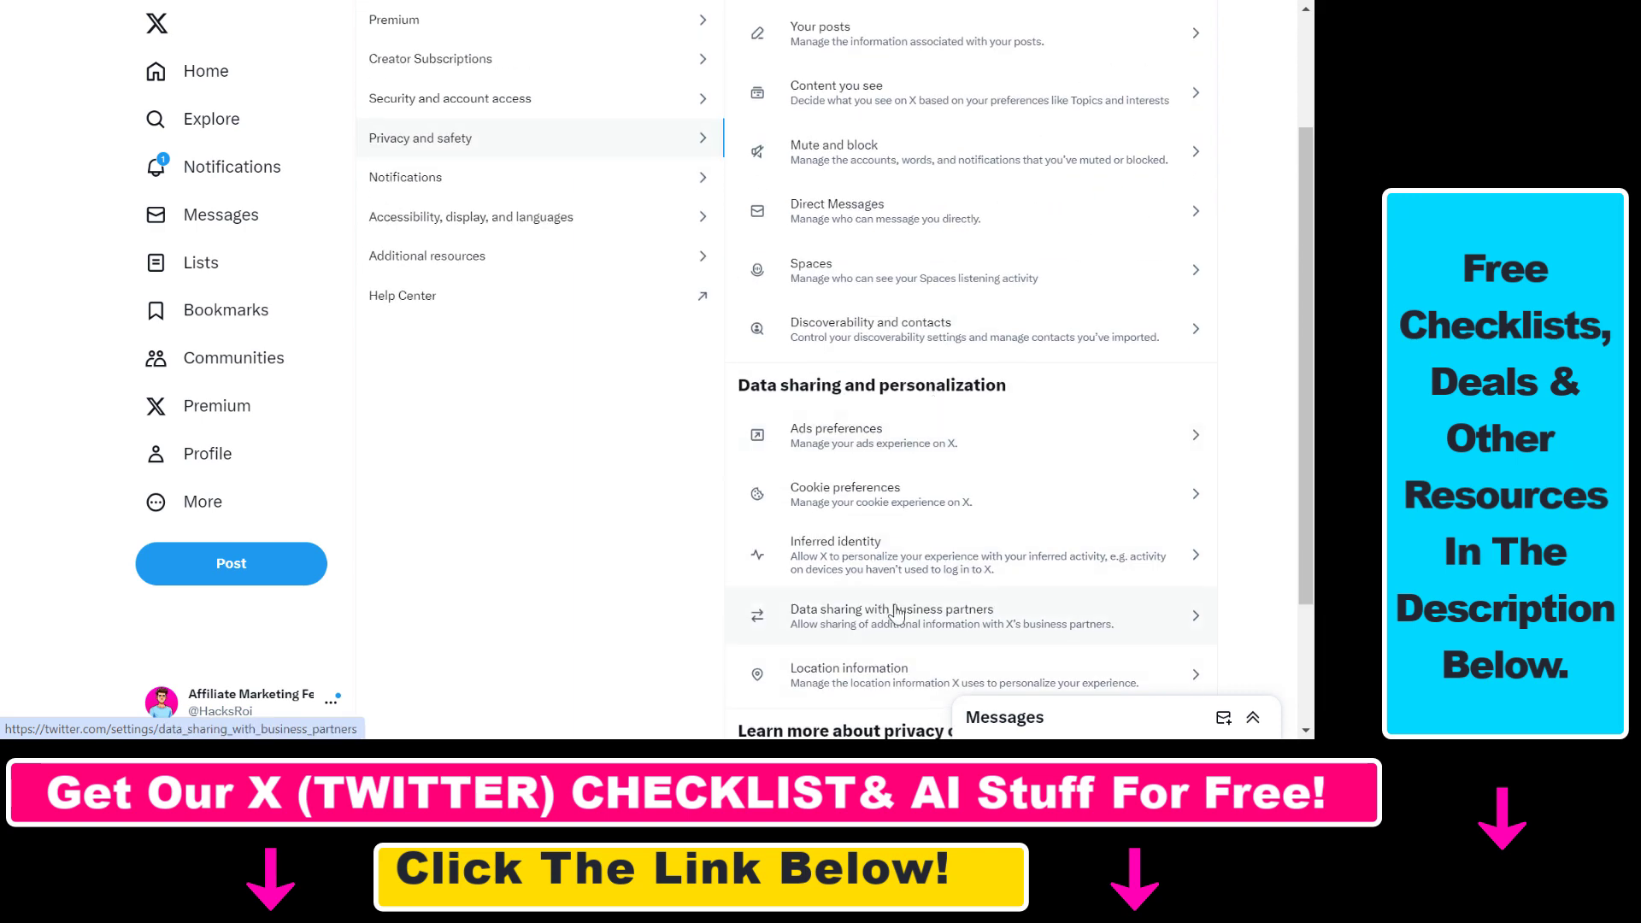
scroll(867, 368, "up", 2)
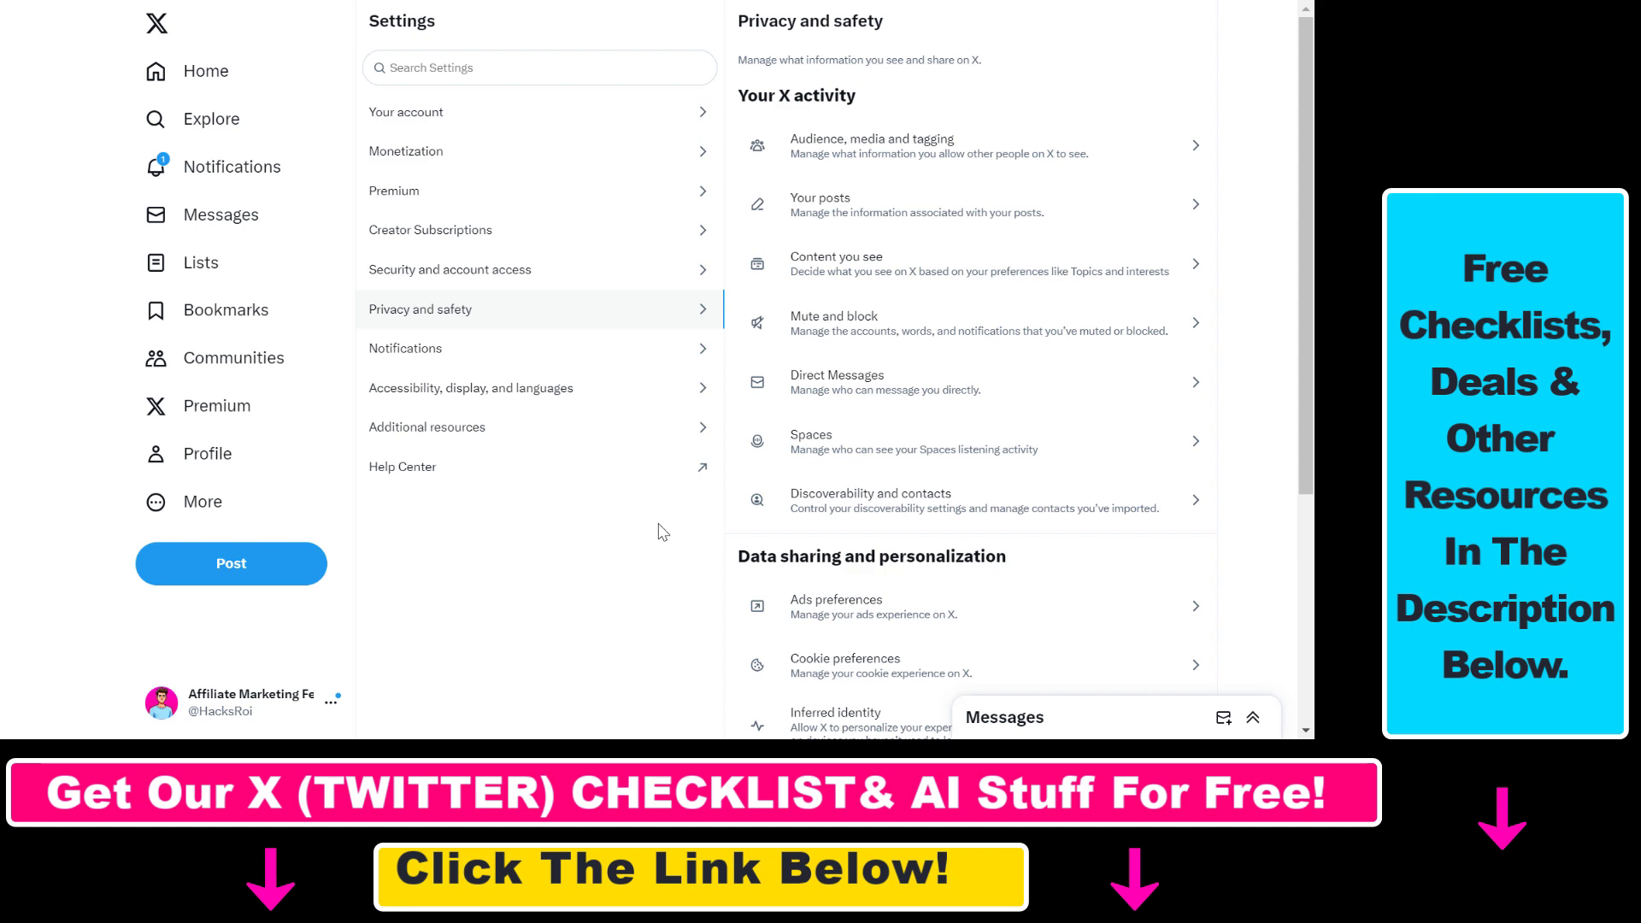
Switch to Google Sheets and scroll through the X checklists' methods and growth checkpoints
key("super")
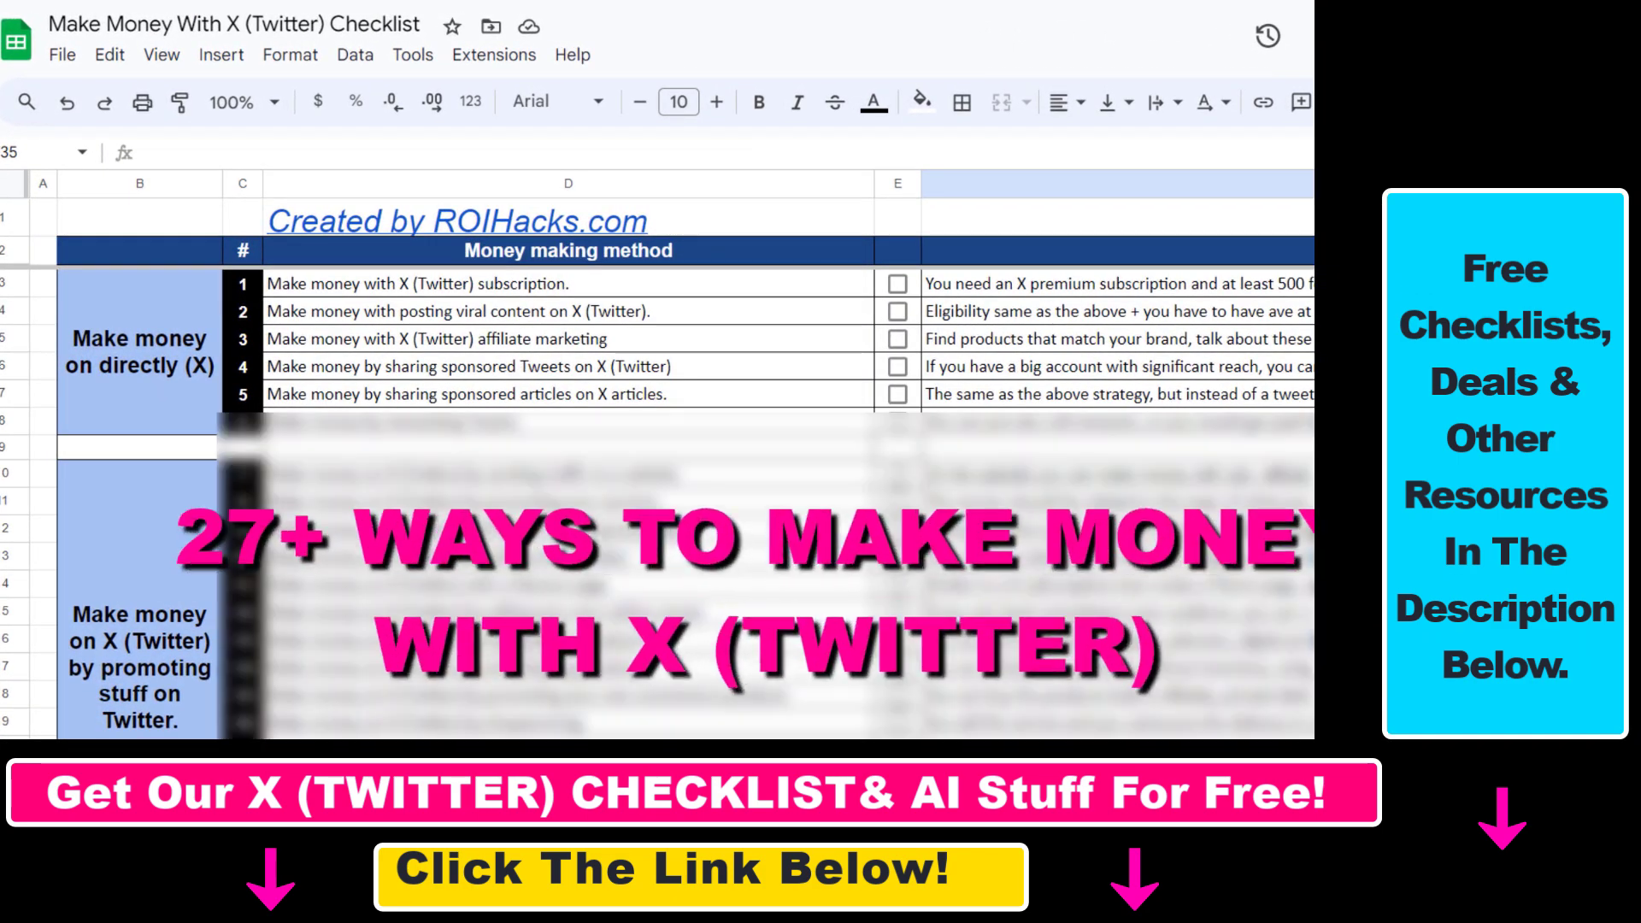
scroll(684, 504, "down", 5)
scroll(786, 350, "down", 3)
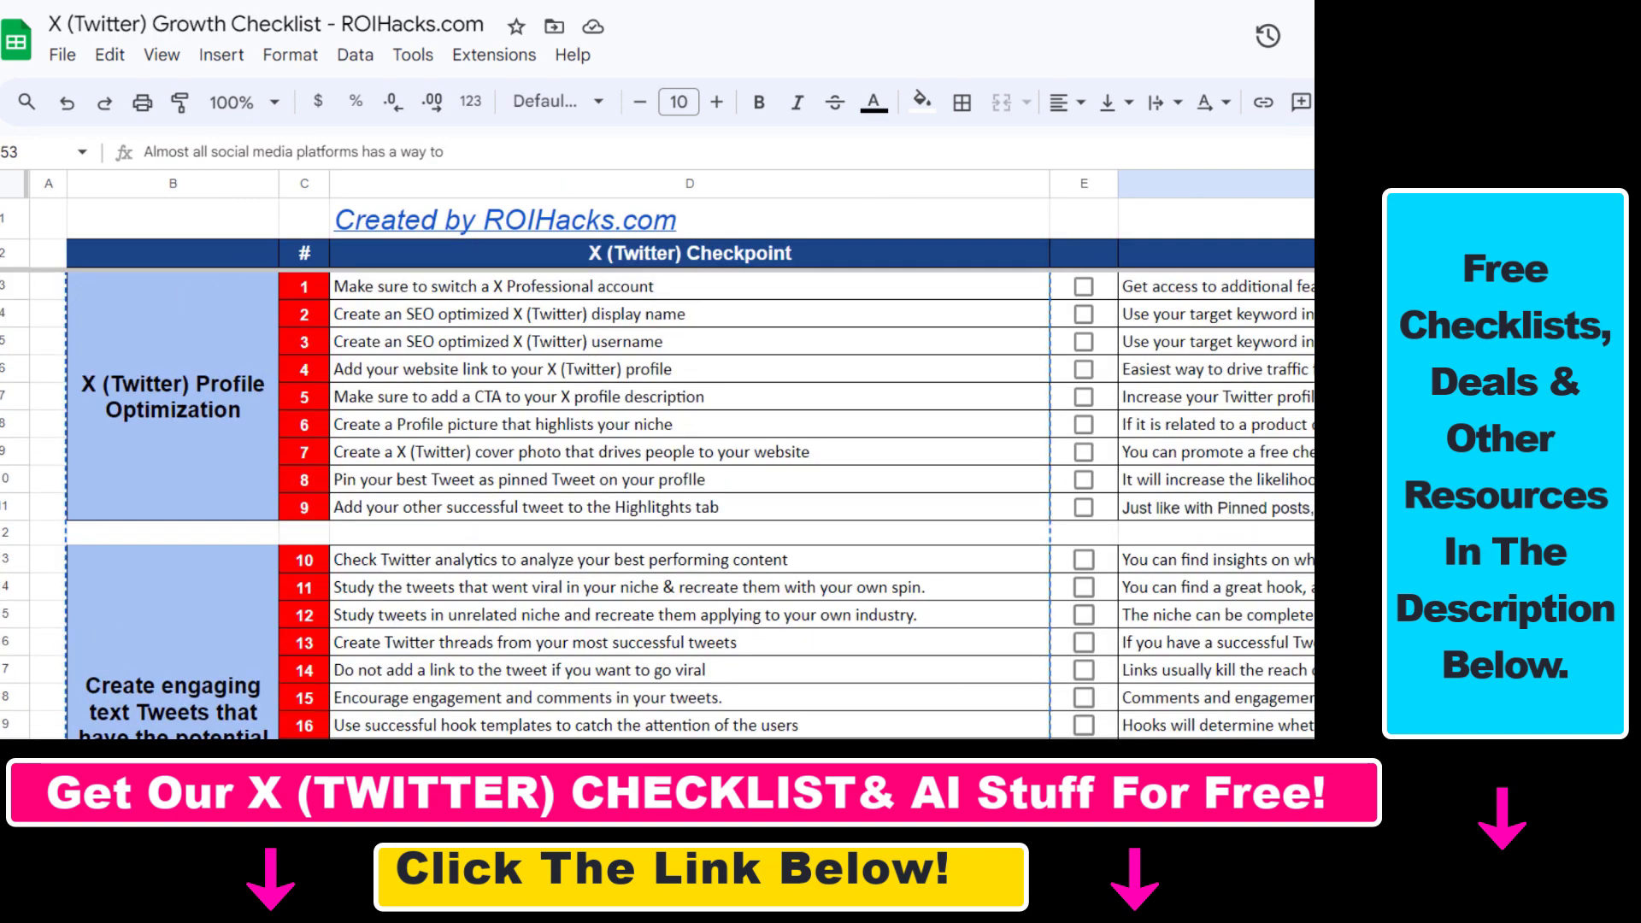
scroll(684, 505, "down", 5)
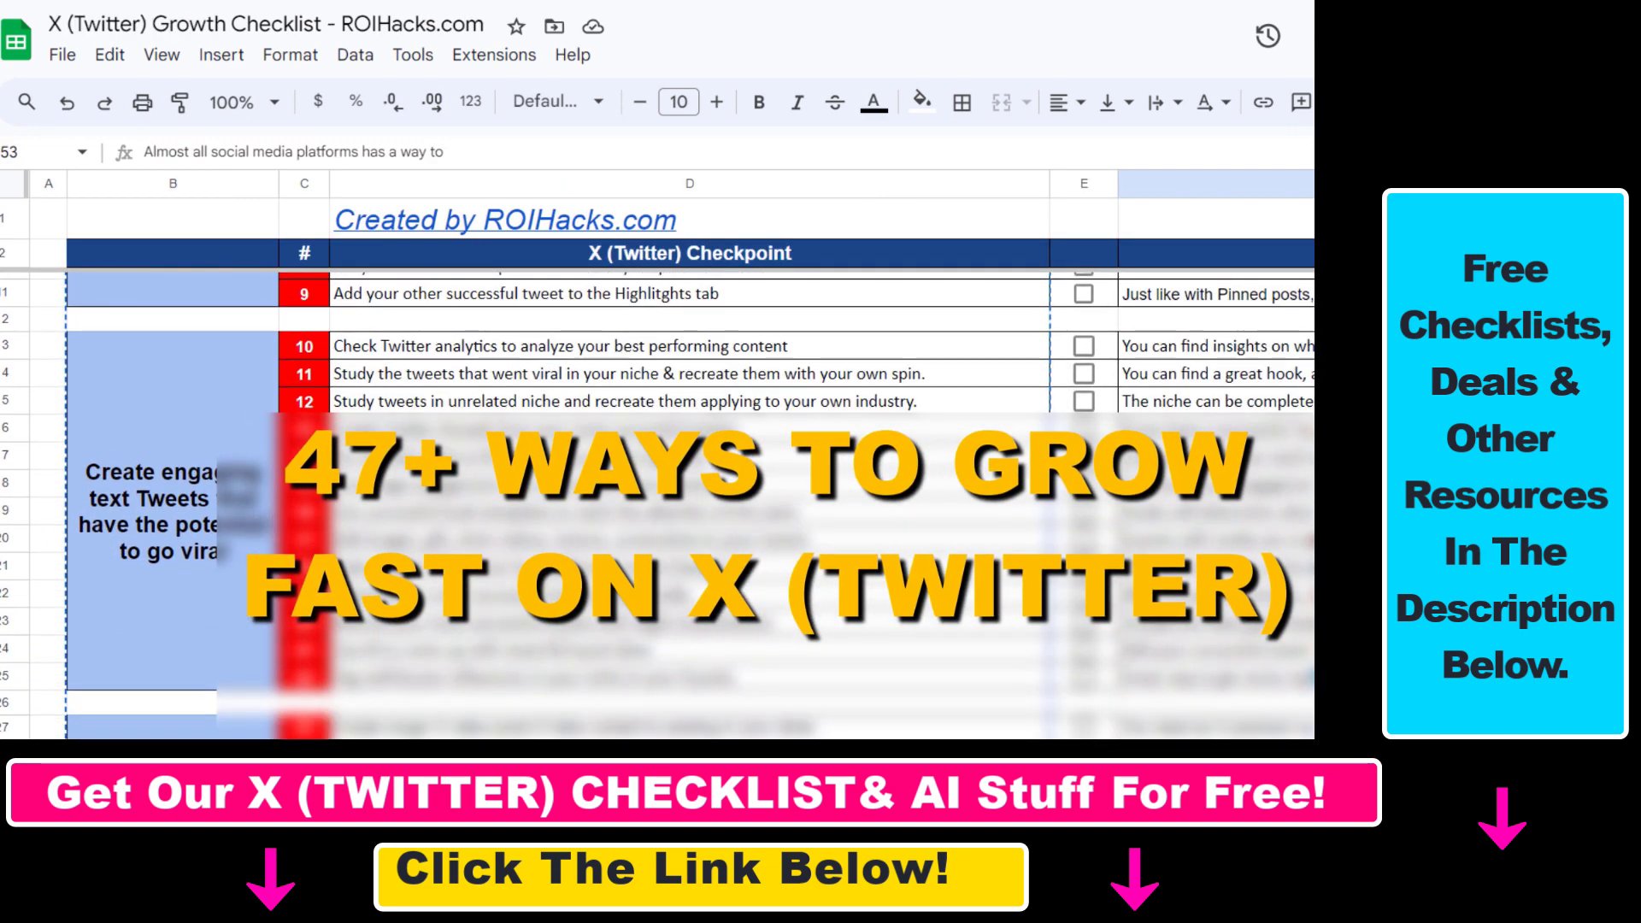
scroll(684, 504, "down", 6)
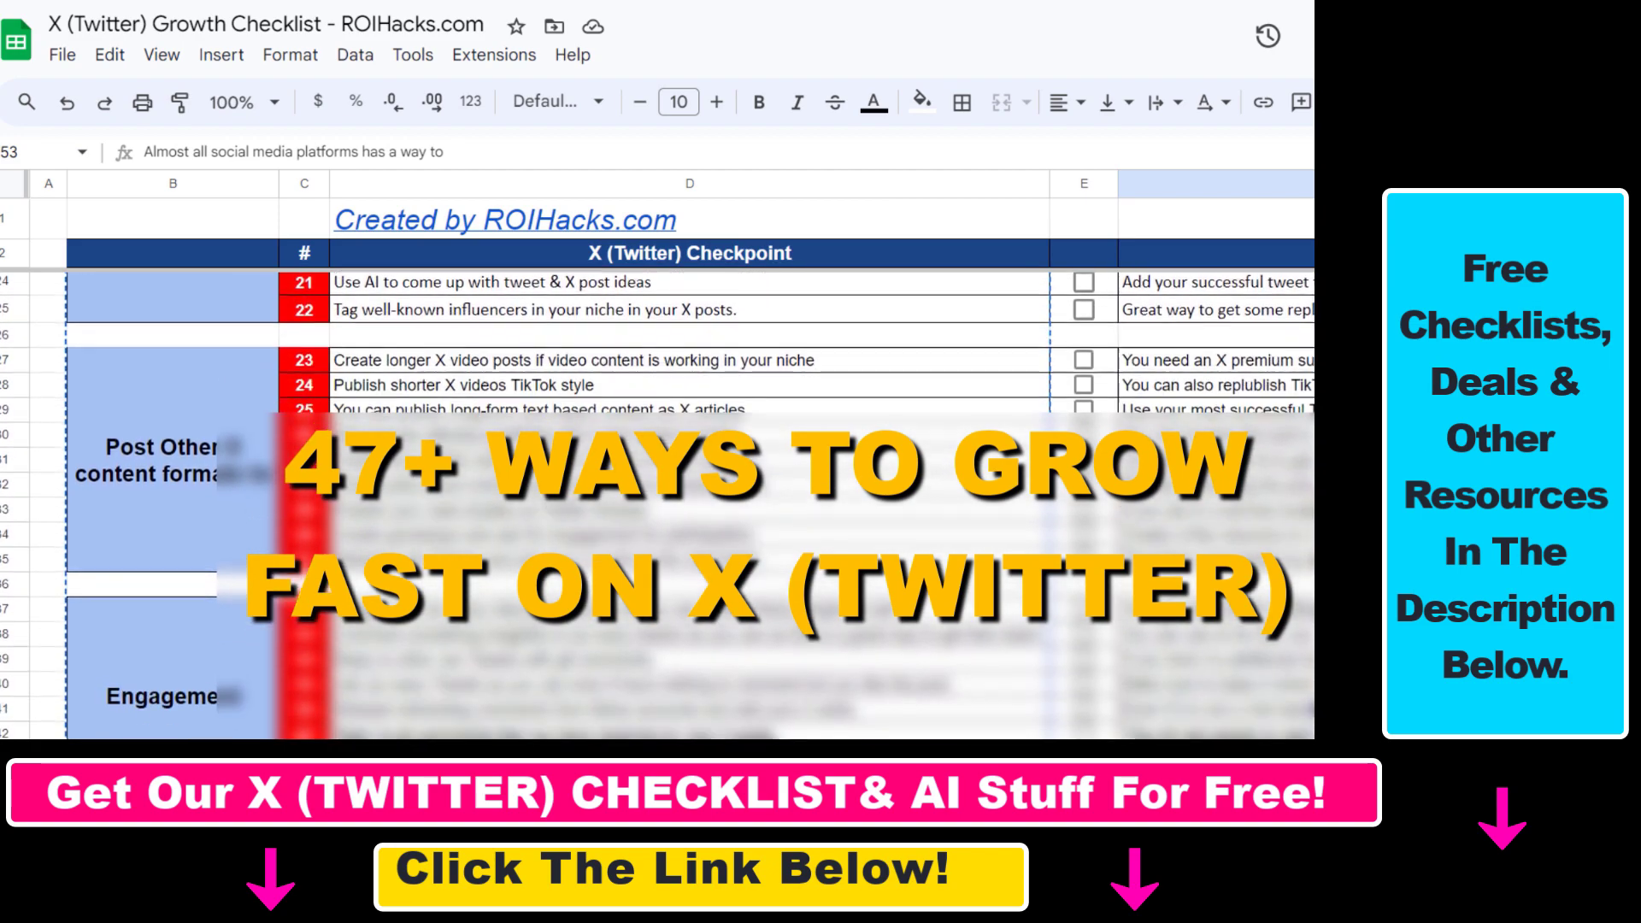
scroll(684, 505, "down", 2)
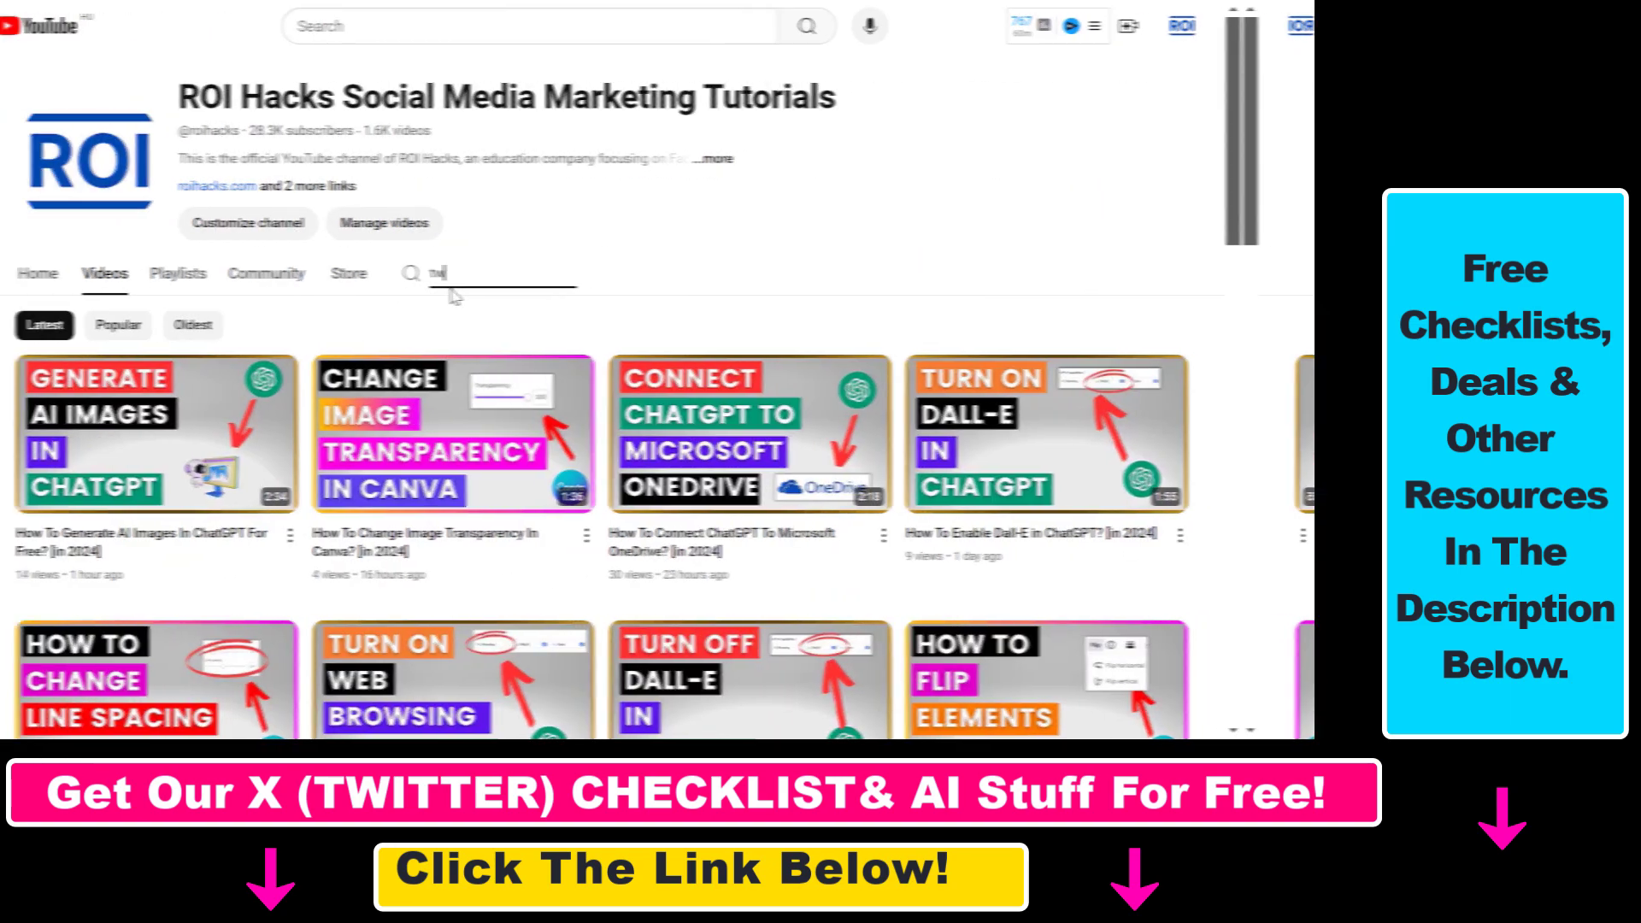
Search the channel for 'twitter' and select the Twitter Tutorials playlist's video count
type("itte")
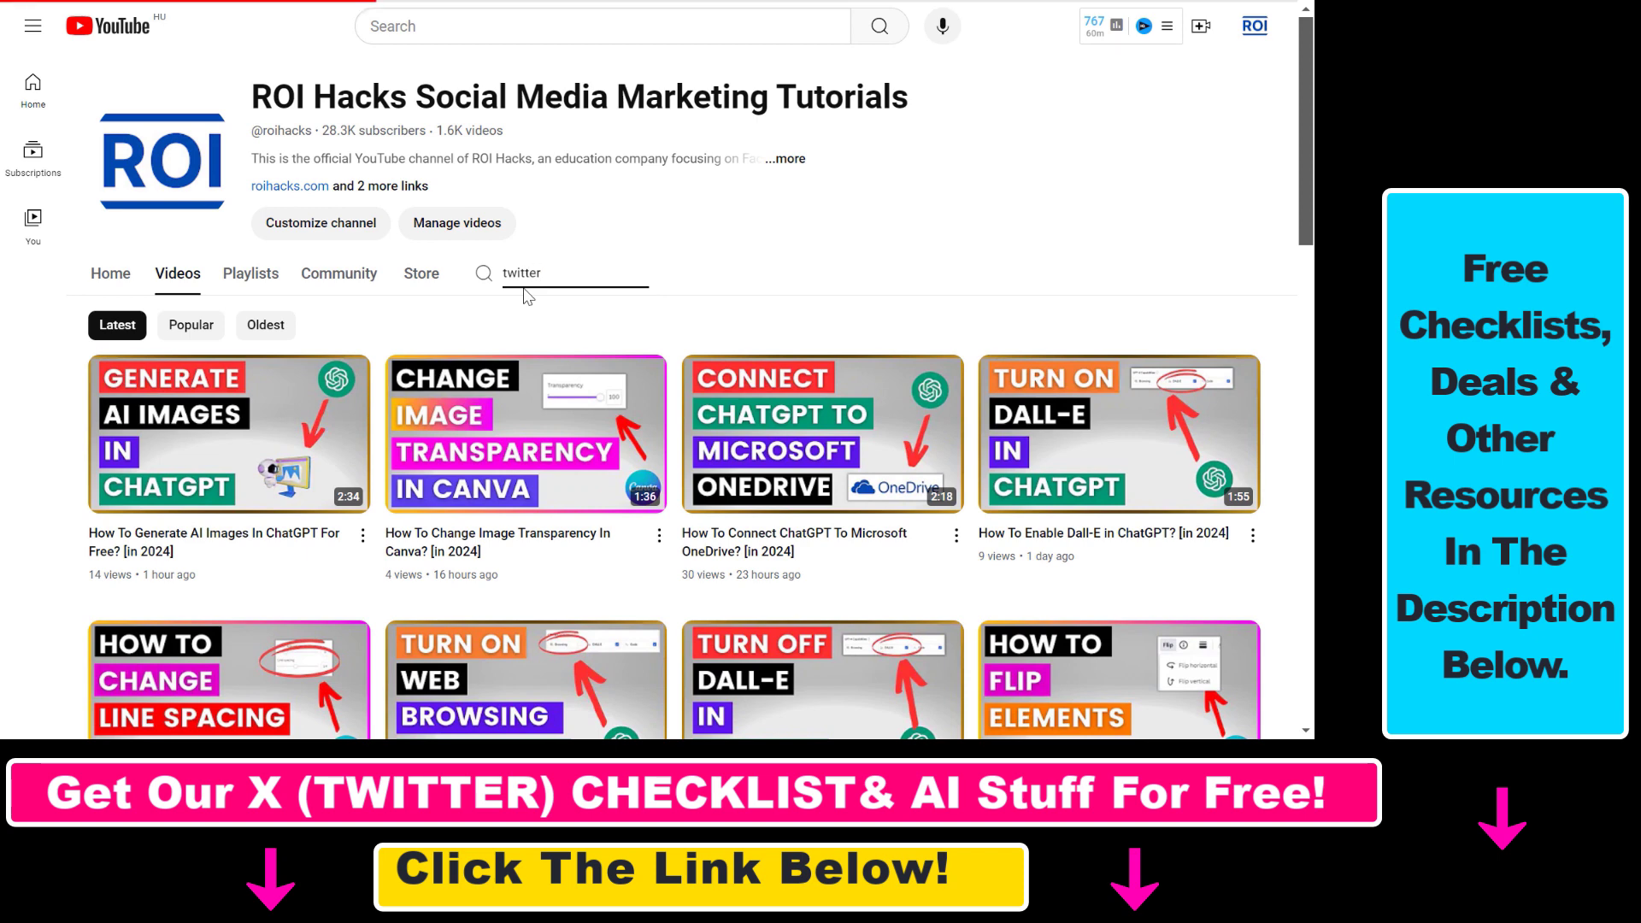
type("r")
key("Return")
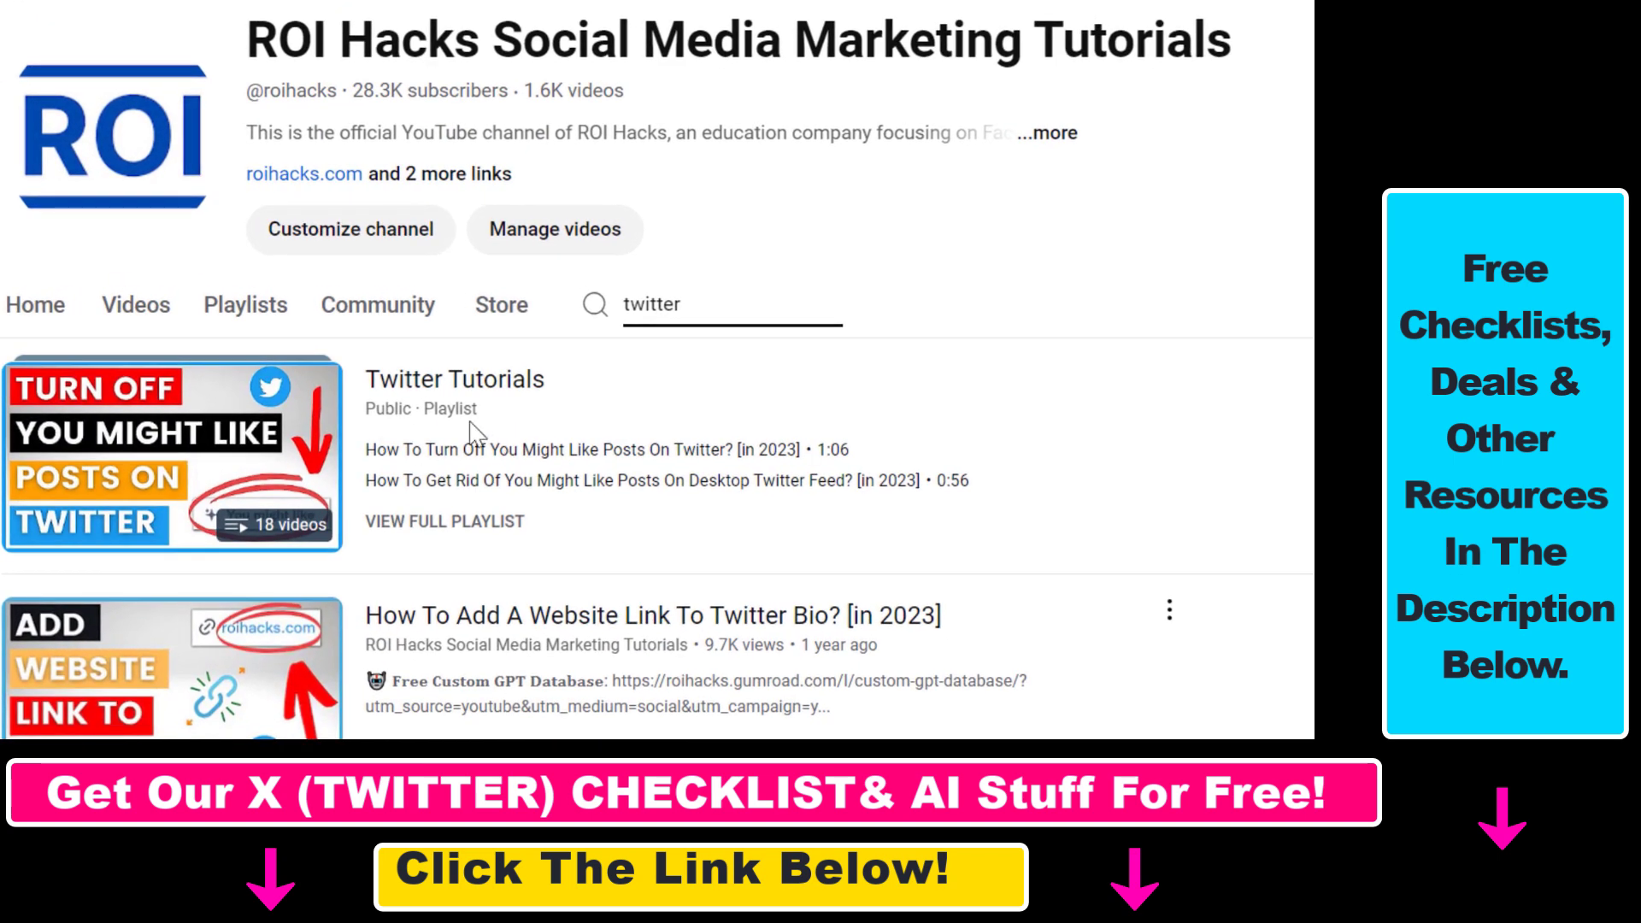
left_click_drag(636, 92, 637, 94)
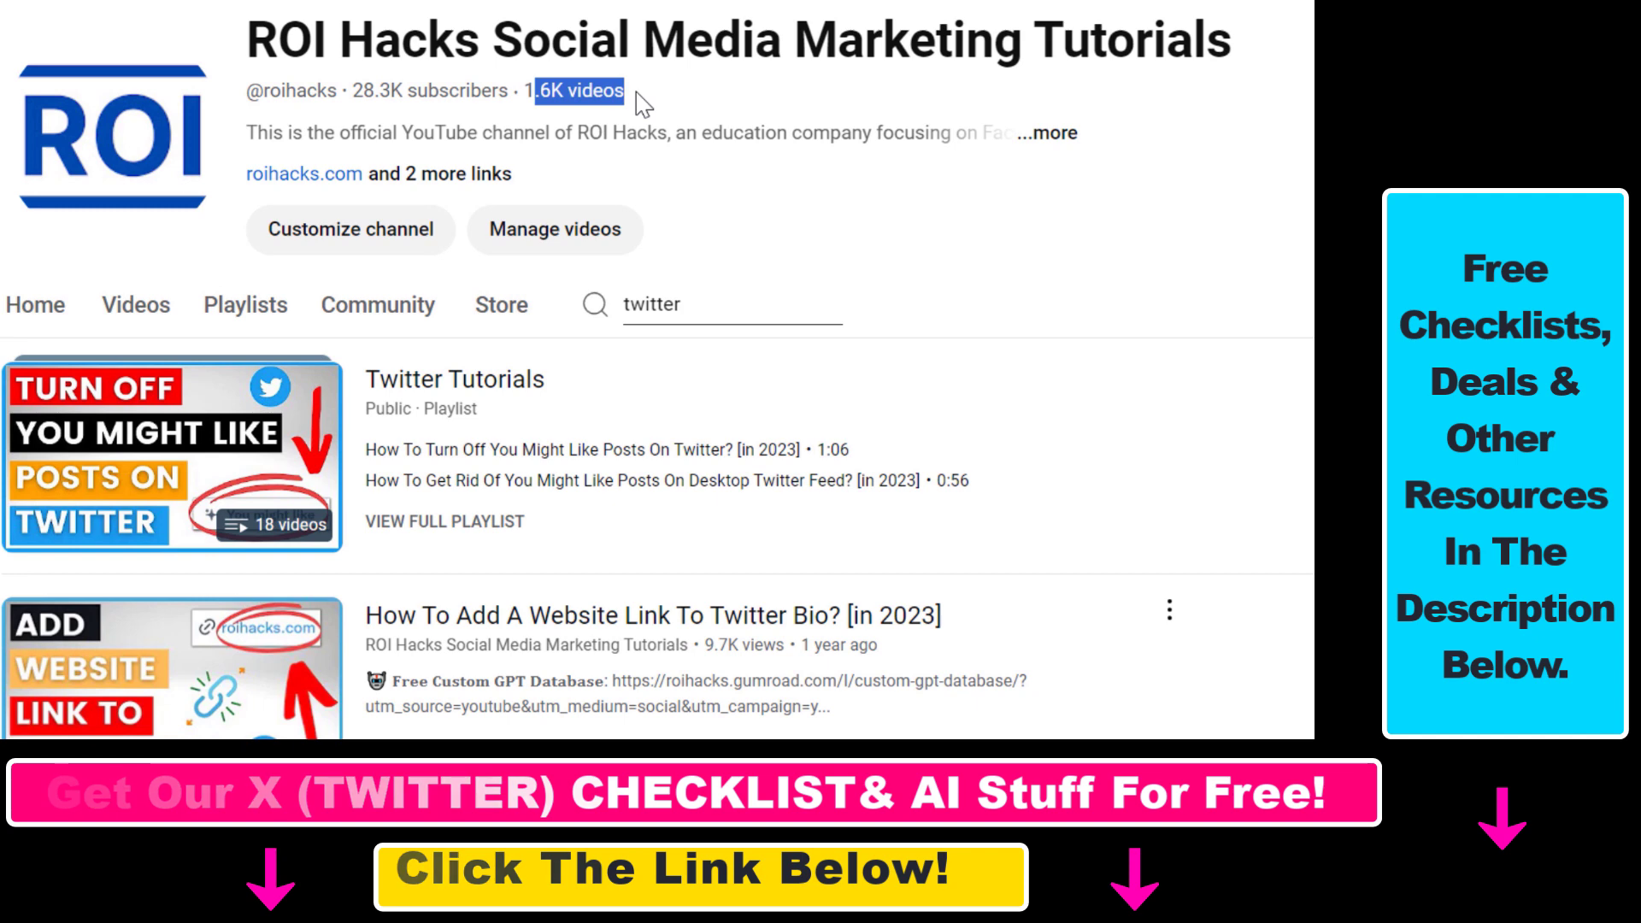